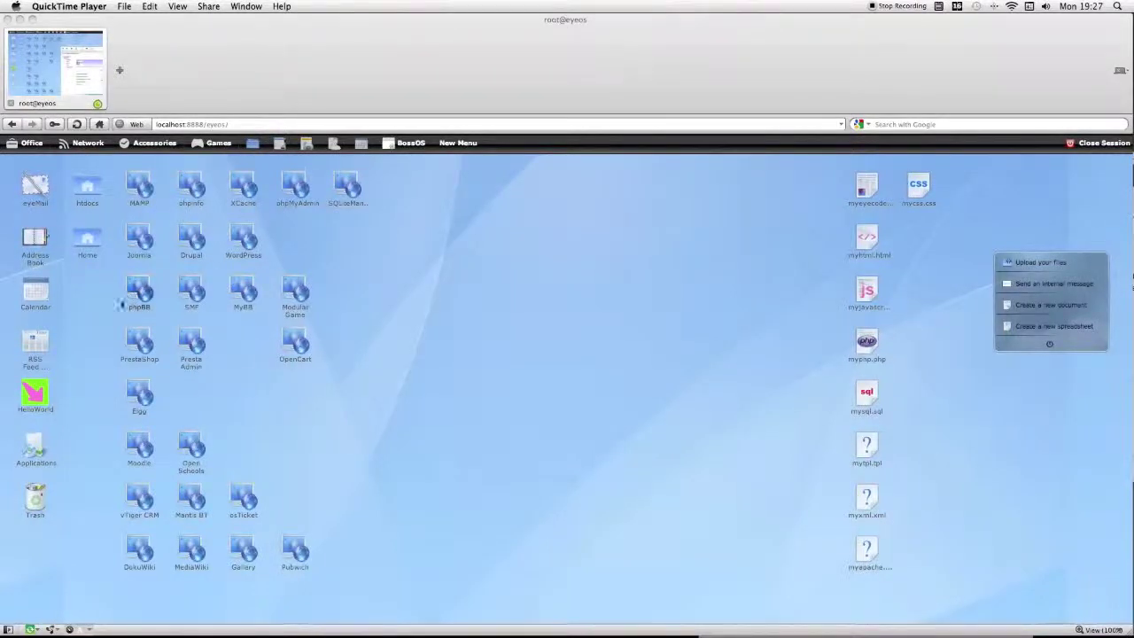
# Open the PrestaShop storefront from the eyeOS desktop and bring it up in its own browser page.
pyautogui.click(139, 343)
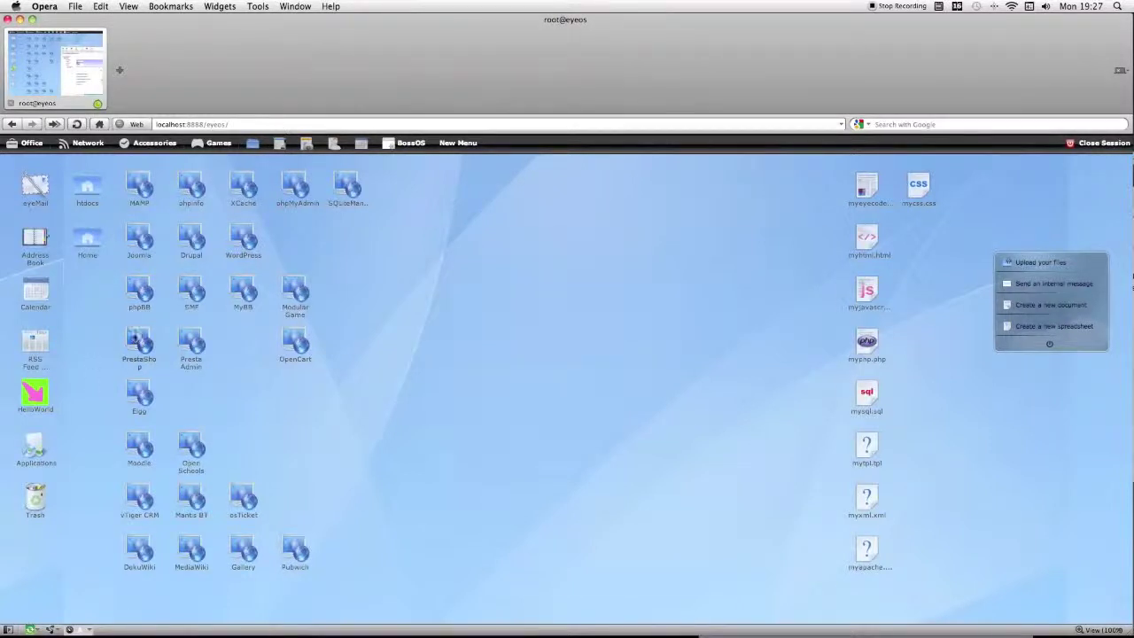
pyautogui.doubleClick(137, 340)
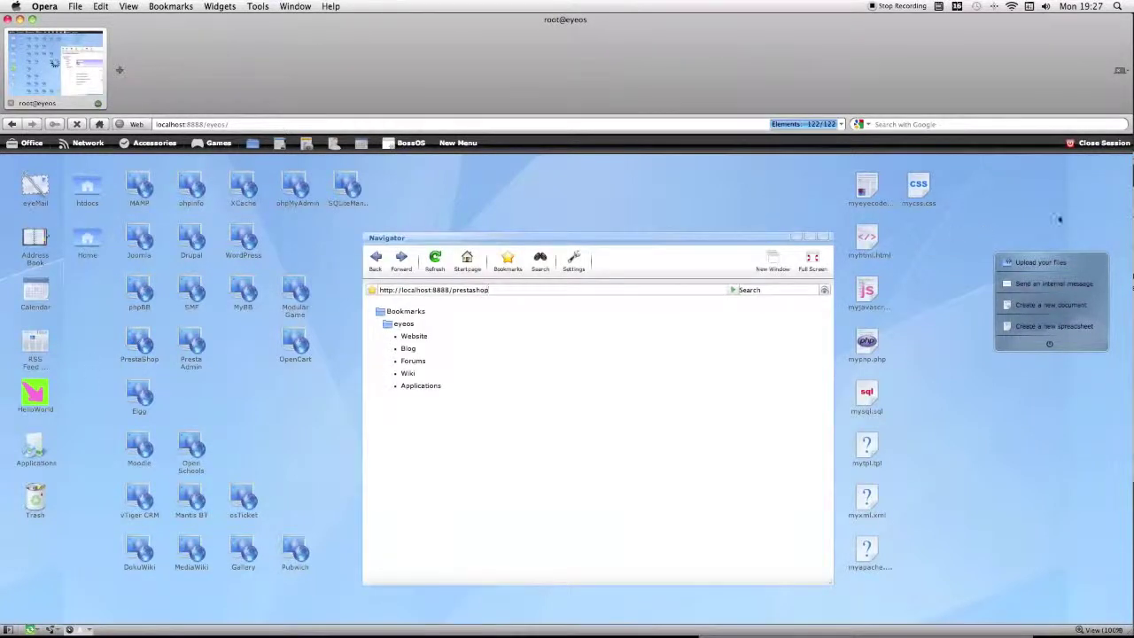
pyautogui.click(770, 268)
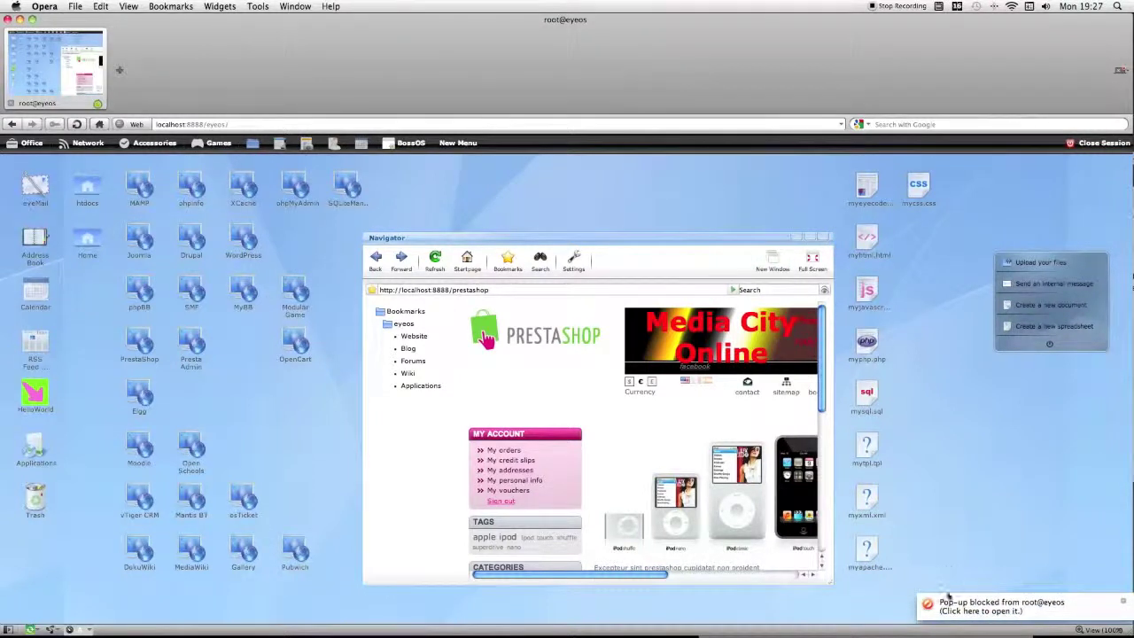
pyautogui.click(948, 599)
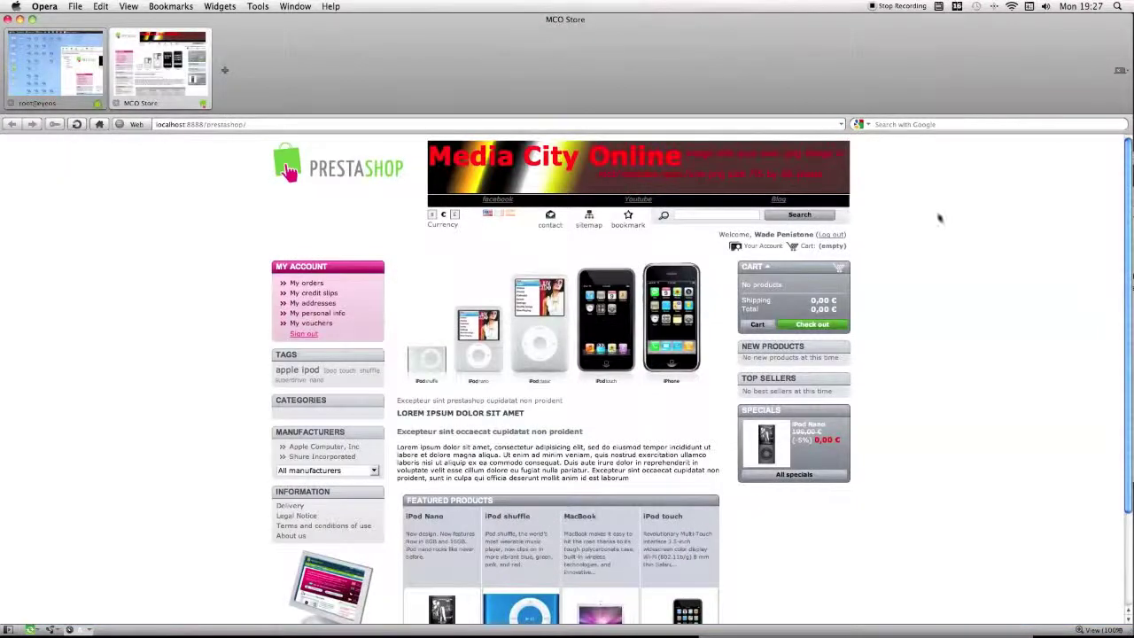
# Examine the row of footer links beneath the featured products on the storefront.
pyautogui.scroll(-3, 940, 219)
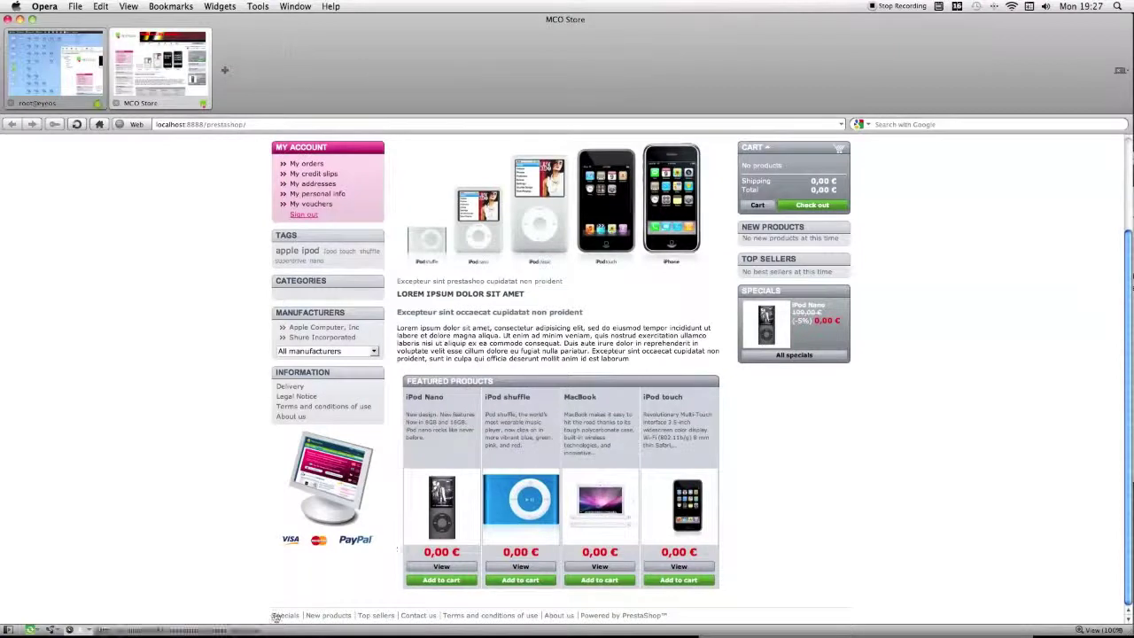
pyautogui.moveTo(268, 616); pyautogui.dragTo(677, 617)
pyautogui.click(688, 616)
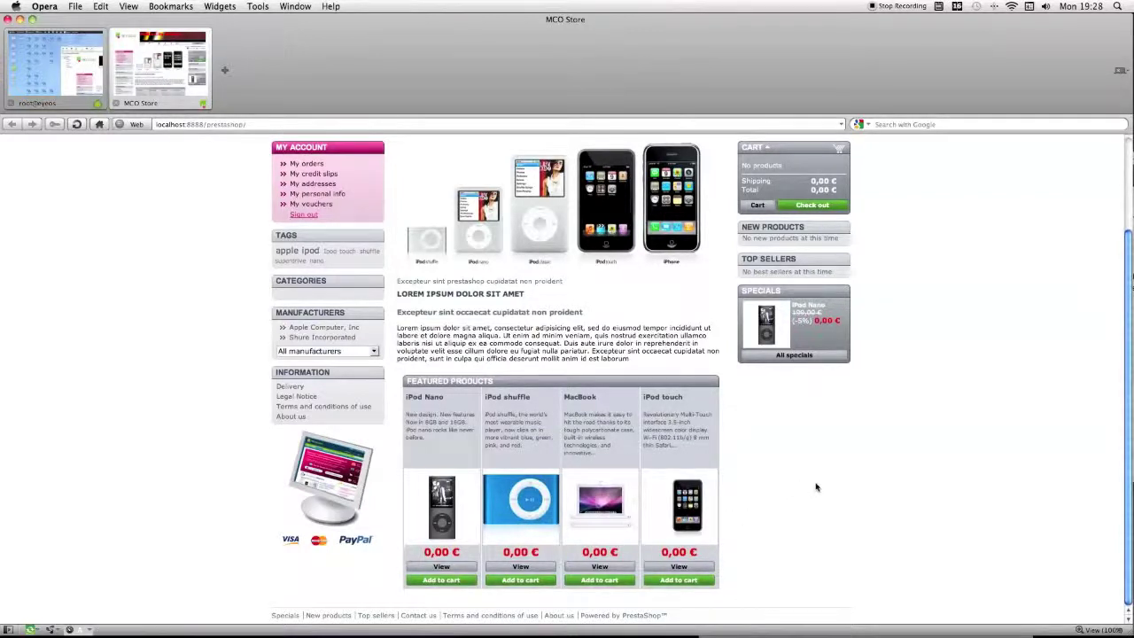
# Open the shop's back office at localhost:8888/prestashop/admin_area and dismiss the blocked pop-up notice.
pyautogui.click(224, 70)
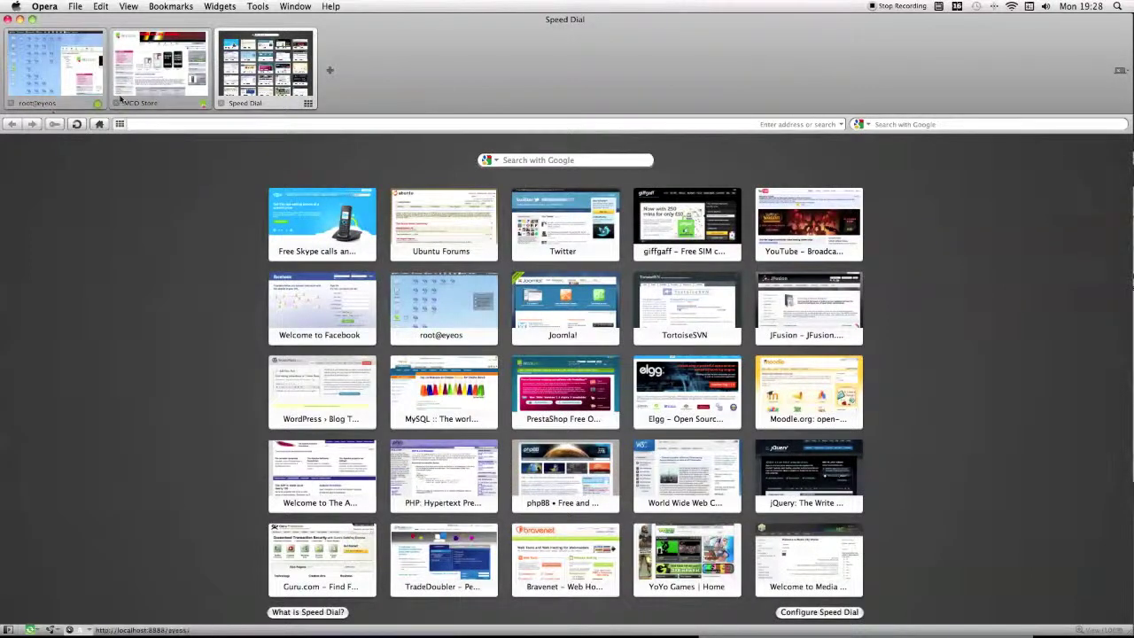
pyautogui.click(220, 104)
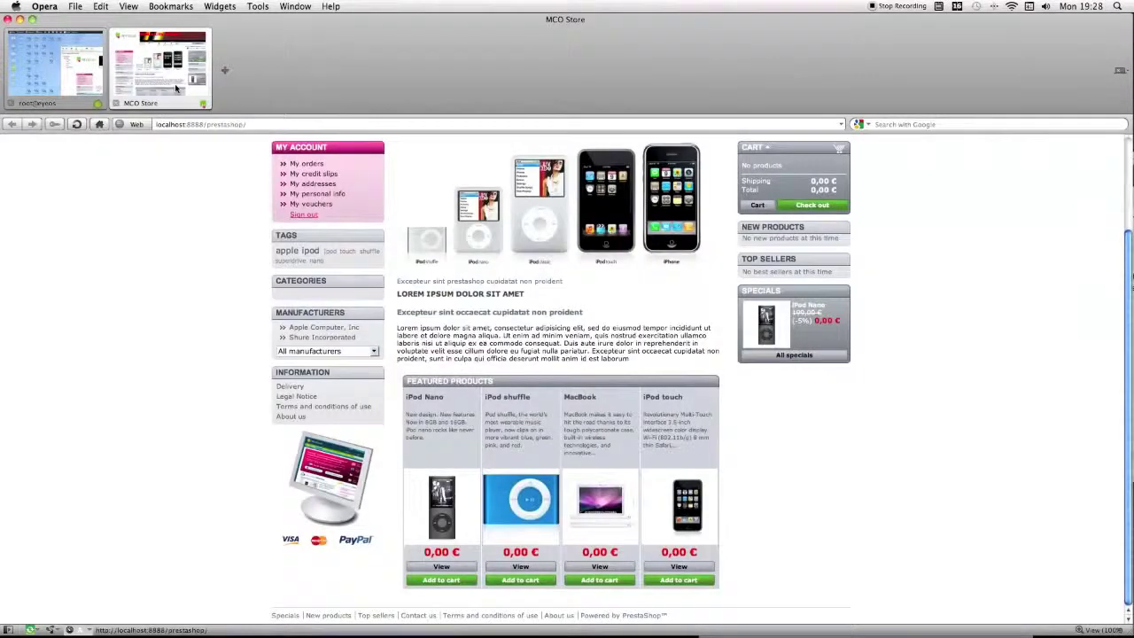
pyautogui.click(301, 124)
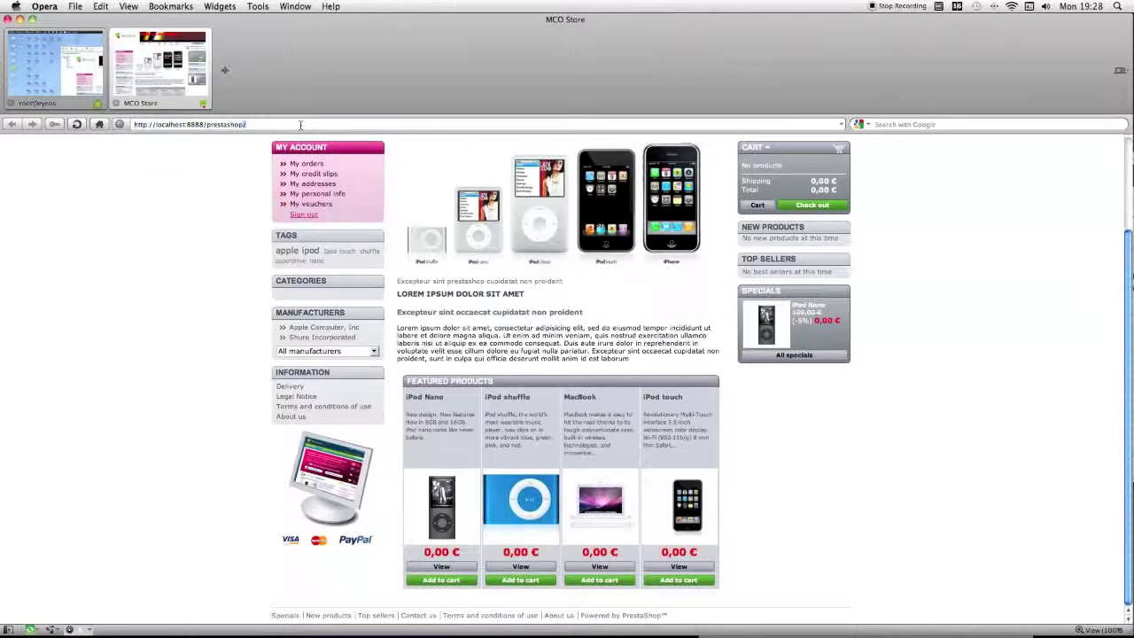
pyautogui.click(308, 125)
pyautogui.write('admin_a')
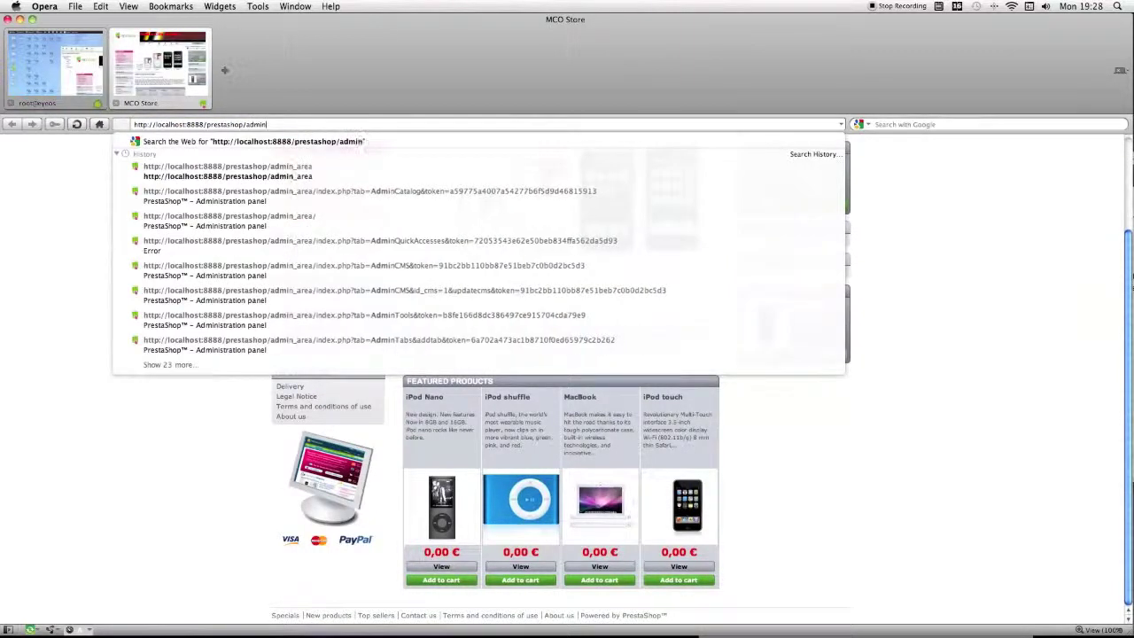
pyautogui.write('rea')
pyautogui.press('Return')
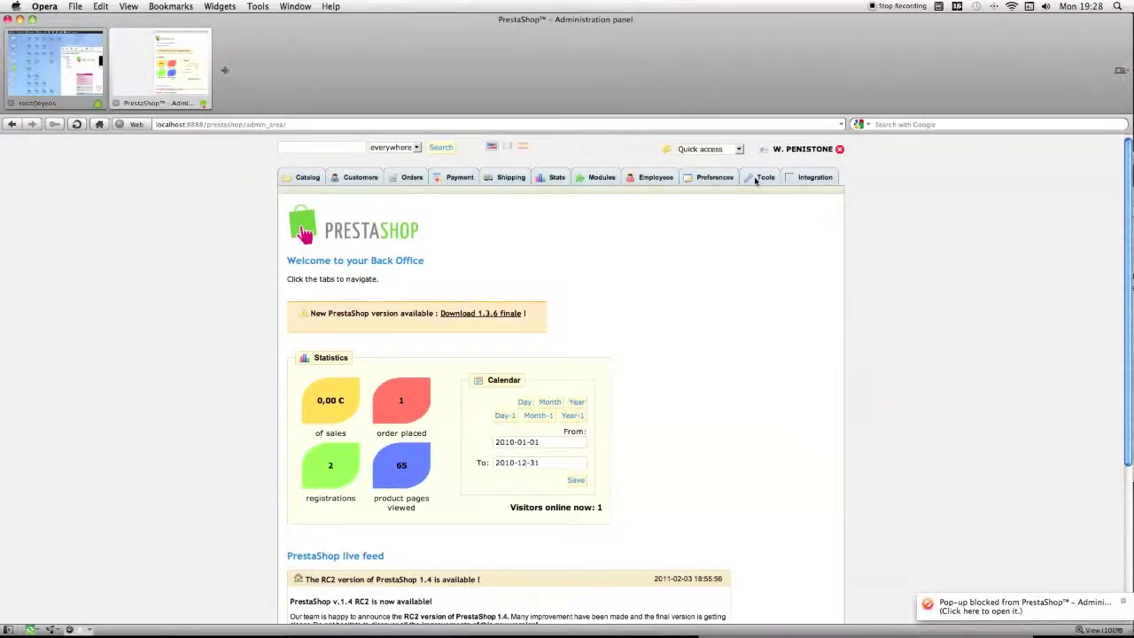
pyautogui.click(1126, 603)
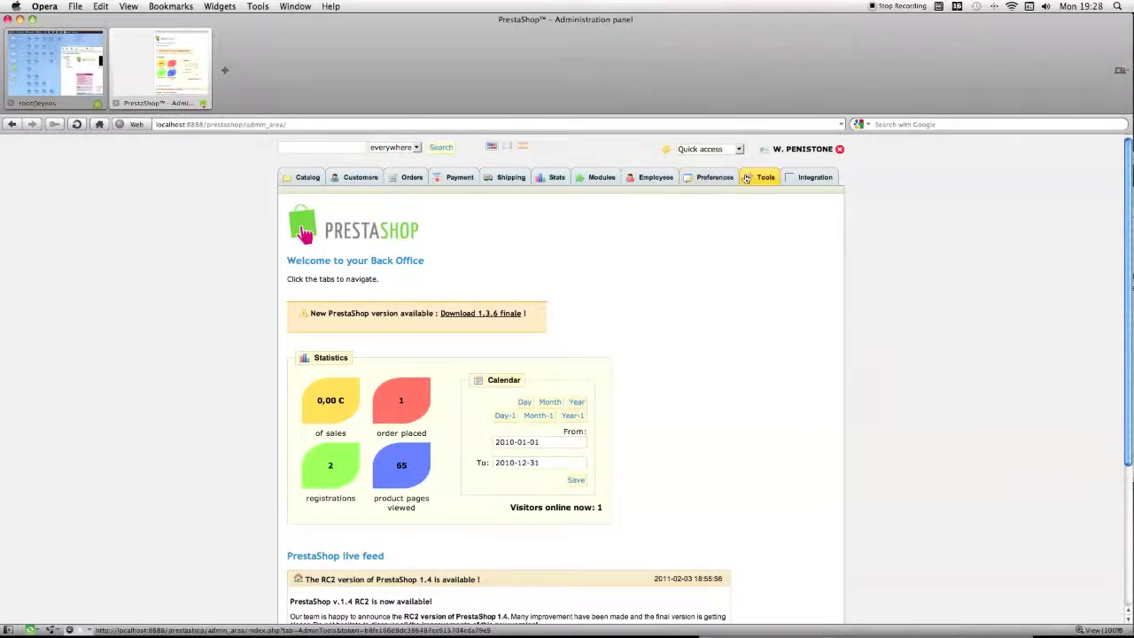
# Find the Footer links block among the shop's modules and open its configuration.
pyautogui.click(598, 176)
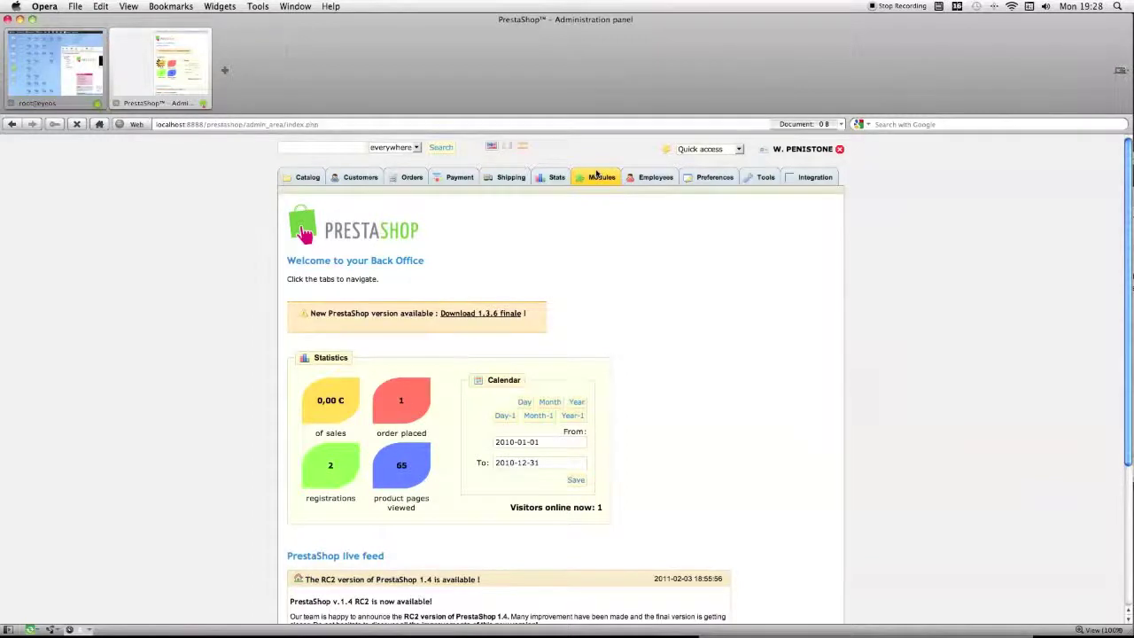
pyautogui.scroll(-15, 460, 285)
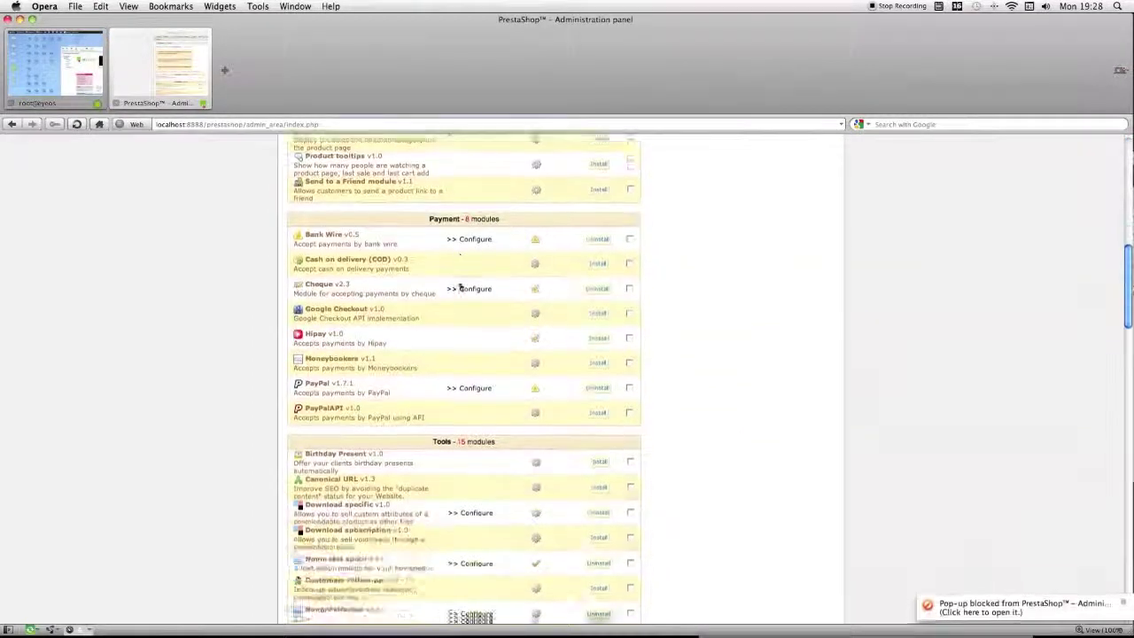
pyautogui.scroll(-20, 460, 288)
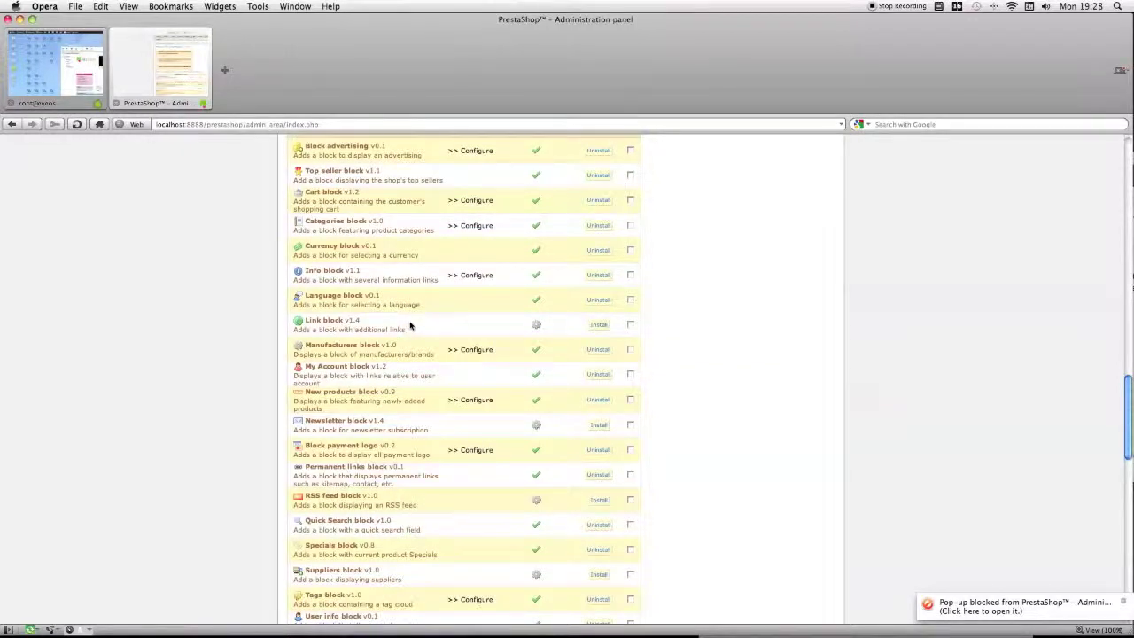
pyautogui.scroll(2, 412, 324)
pyautogui.scroll(-8, 412, 324)
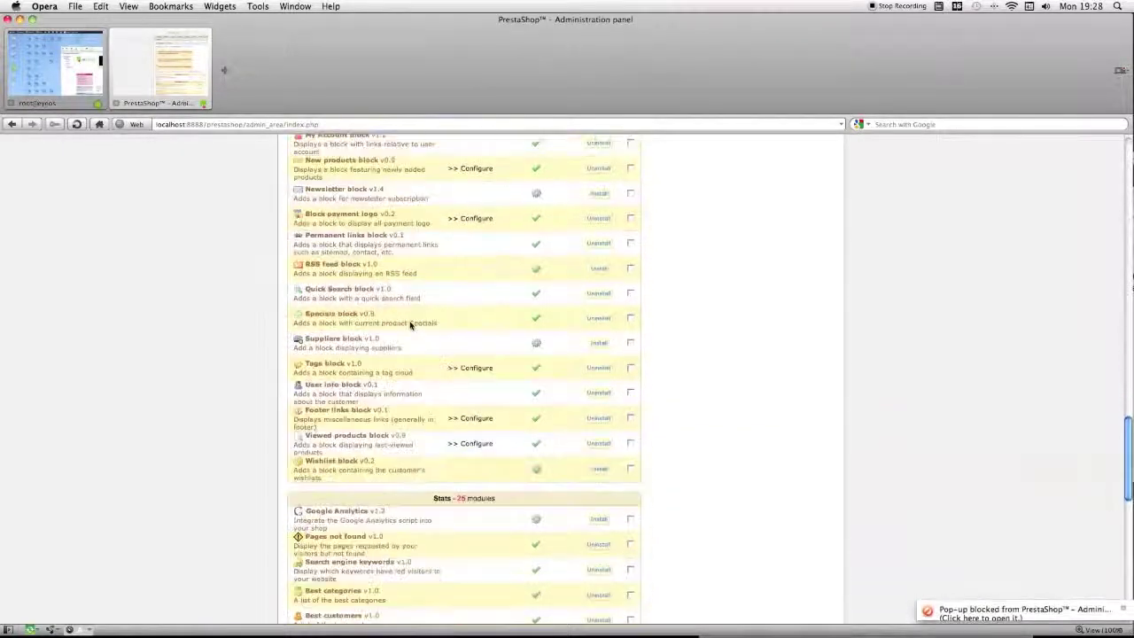
pyautogui.click(474, 391)
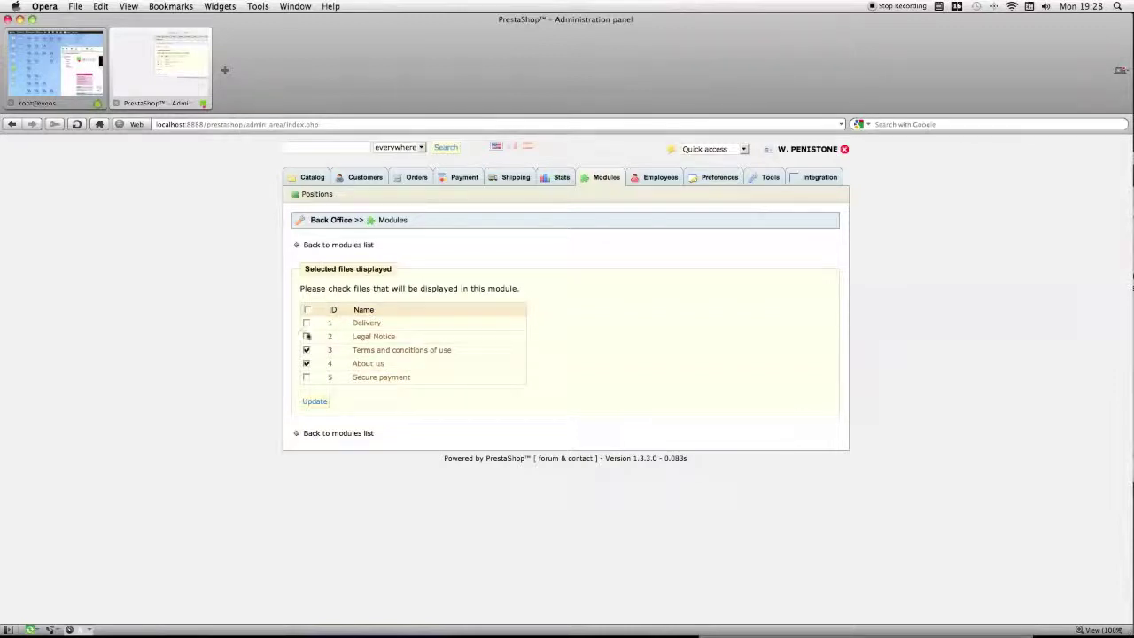
# Open the storefront on a separate page through the My Shop quick access, keeping the module configuration open.
pyautogui.click(62, 80)
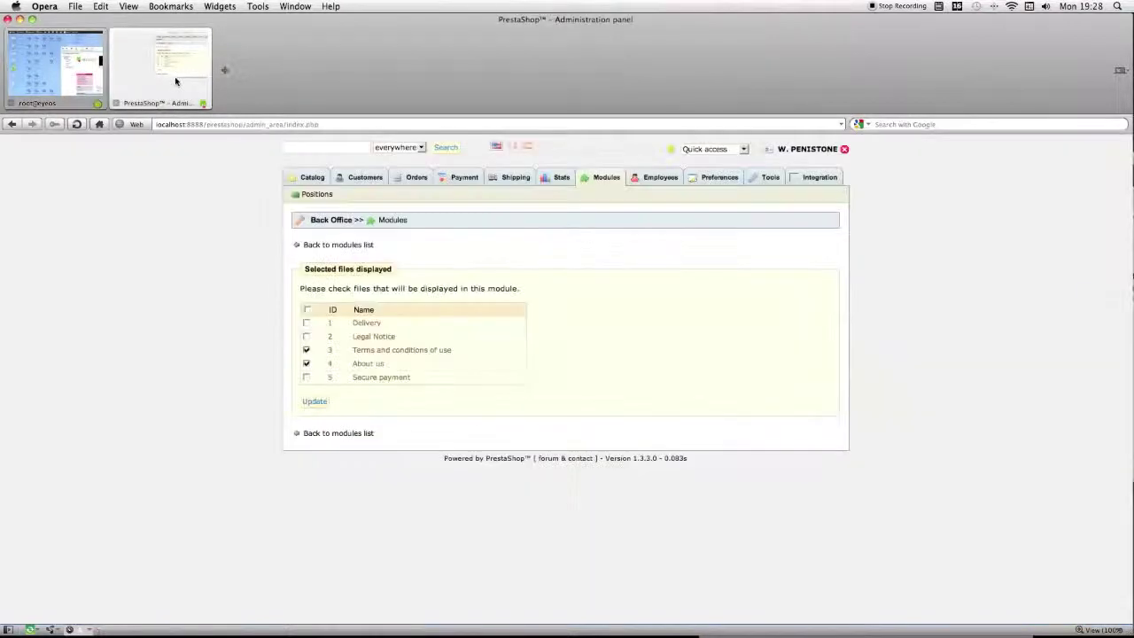
pyautogui.click(177, 82)
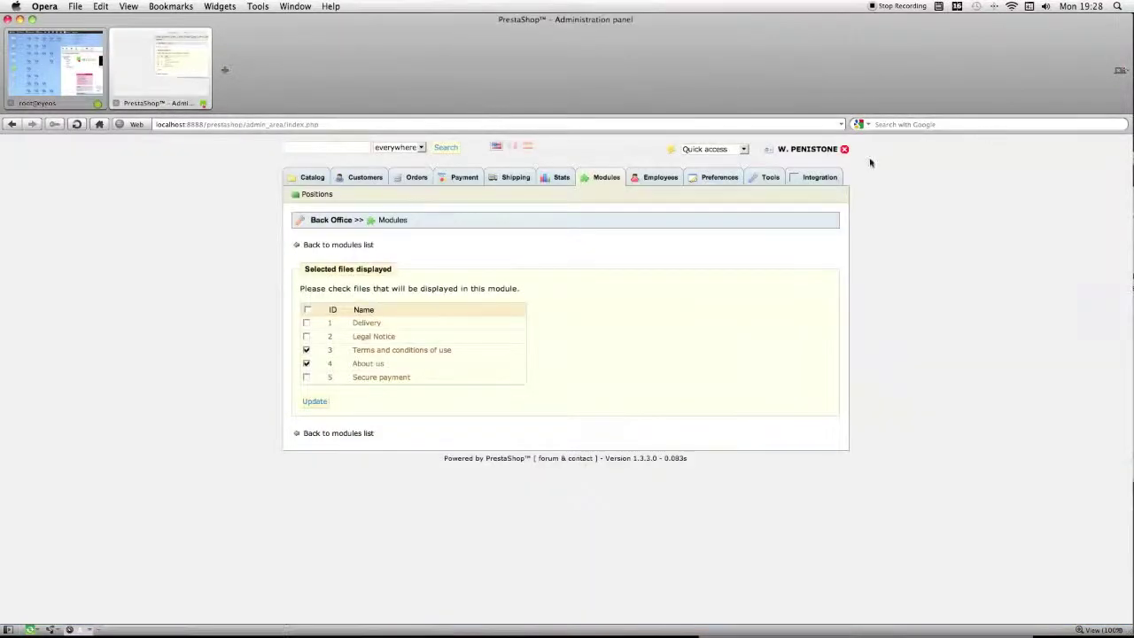
pyautogui.click(743, 150)
pyautogui.click(648, 164)
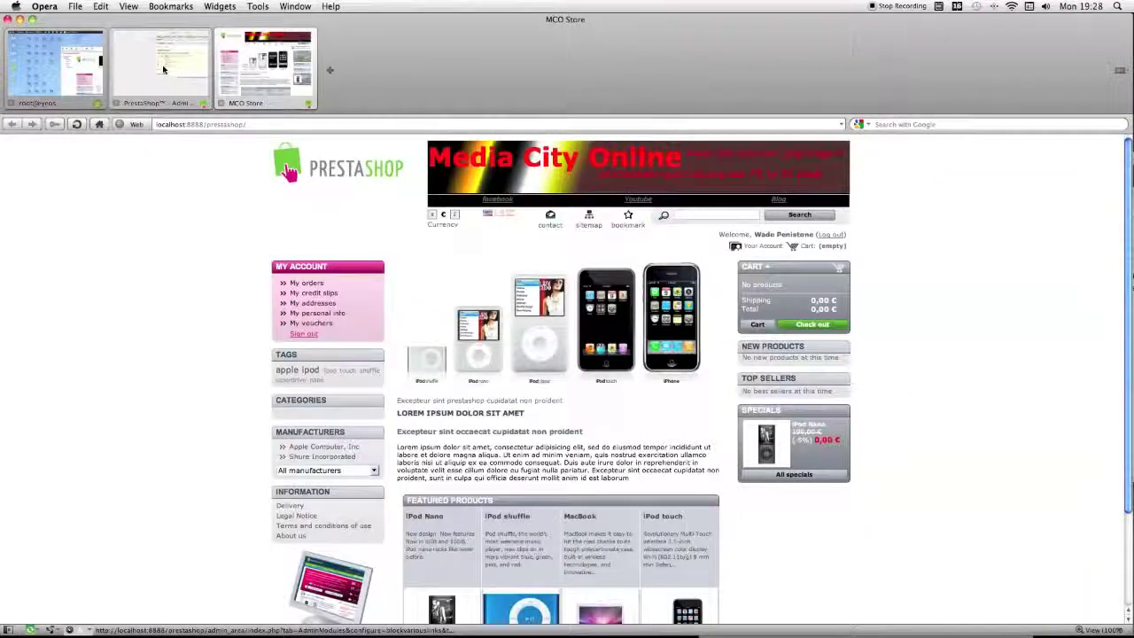
# Compare the pages selected in the module with the Terms and conditions of use and About us links in the storefront footer.
pyautogui.click(163, 69)
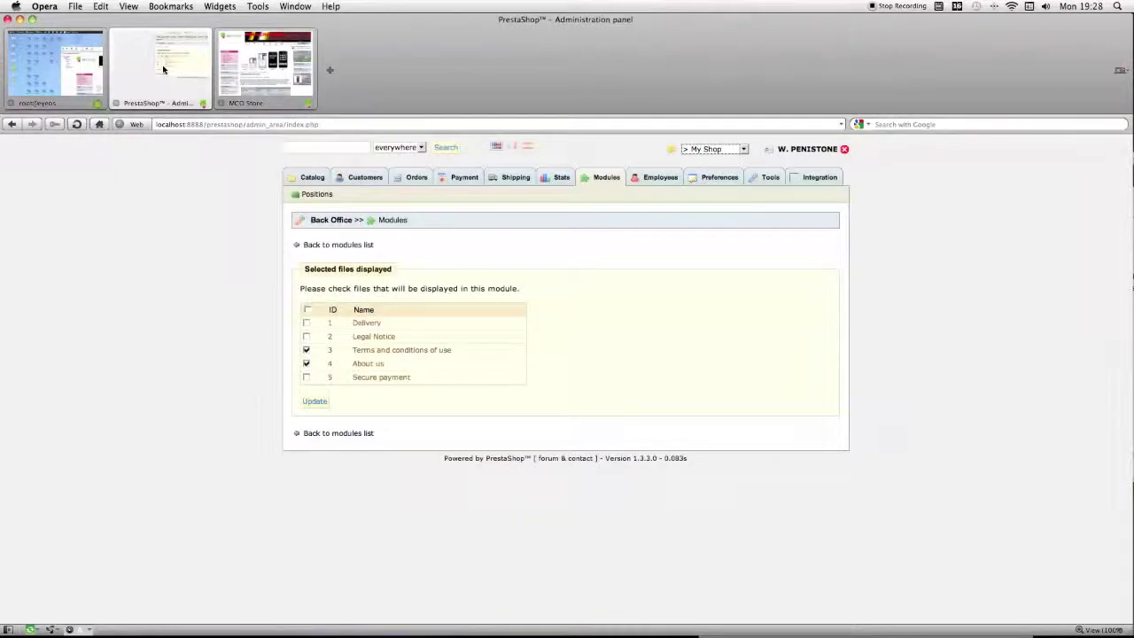
pyautogui.click(257, 69)
pyautogui.scroll(-3, 732, 443)
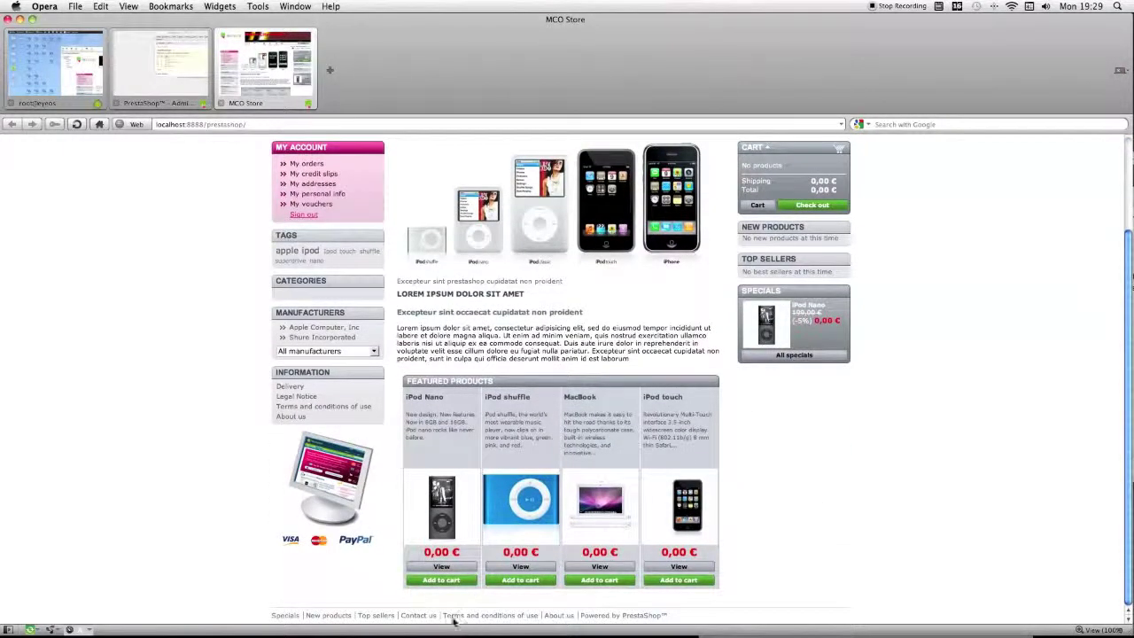
pyautogui.moveTo(444, 617); pyautogui.dragTo(568, 618)
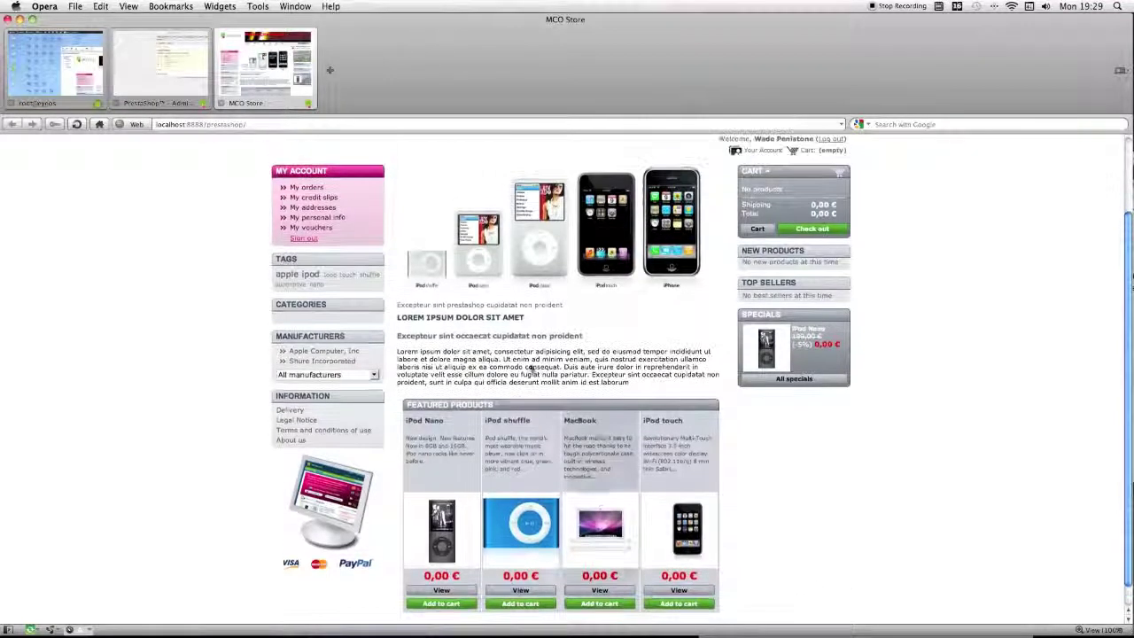
pyautogui.press('super+r')
# Deselect Terms and conditions of use and About us in the footer links module and update it.
pyautogui.click(156, 62)
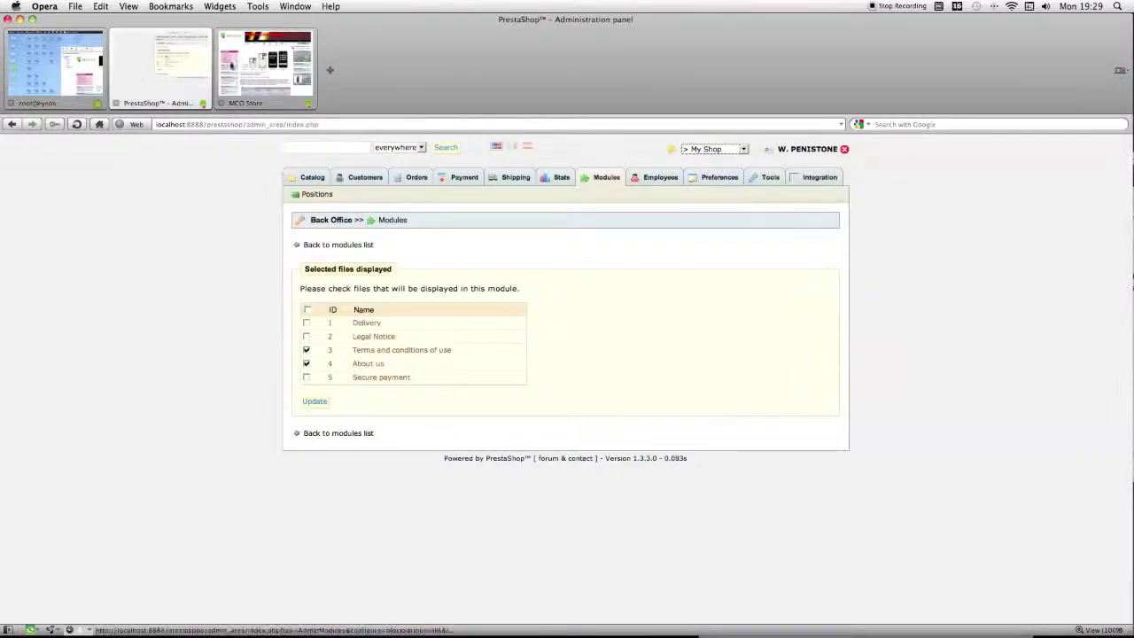
pyautogui.click(306, 351)
pyautogui.click(314, 400)
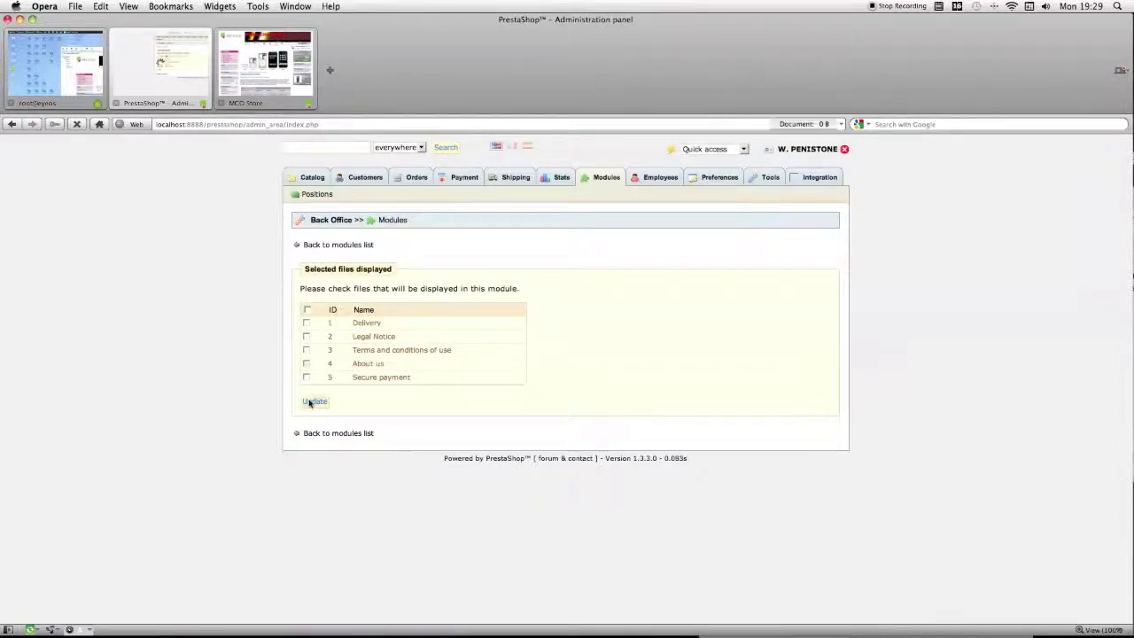
# Reload the storefront and check which links its footer contains.
pyautogui.click(277, 67)
pyautogui.click(168, 66)
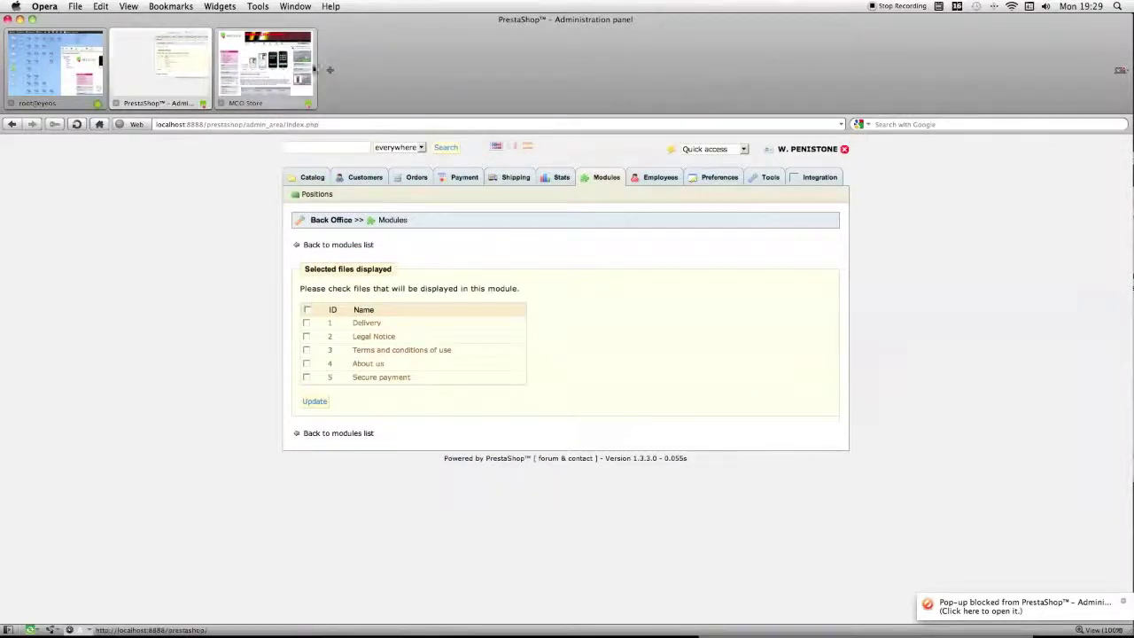
pyautogui.click(266, 64)
pyautogui.click(77, 124)
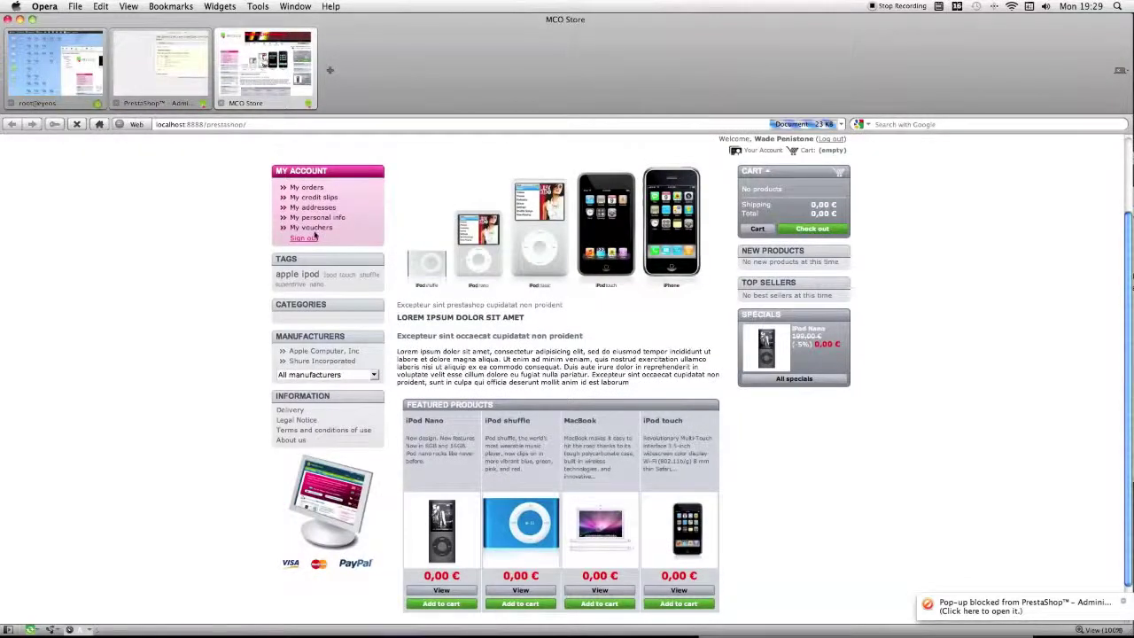
pyautogui.scroll(-1, 576, 406)
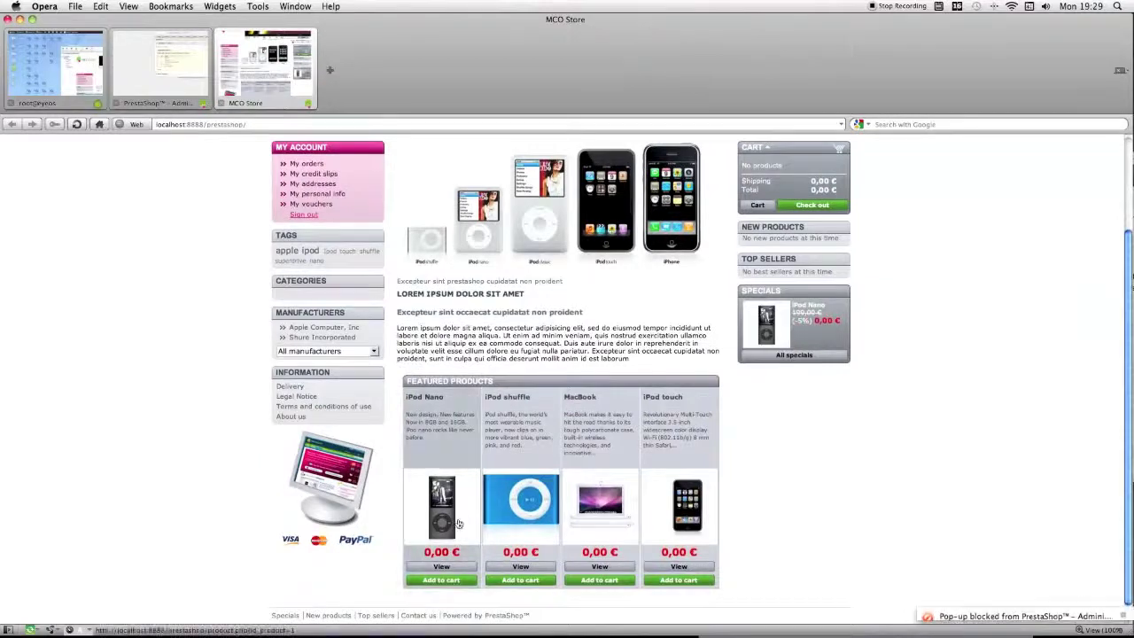
pyautogui.moveTo(273, 615); pyautogui.dragTo(563, 623)
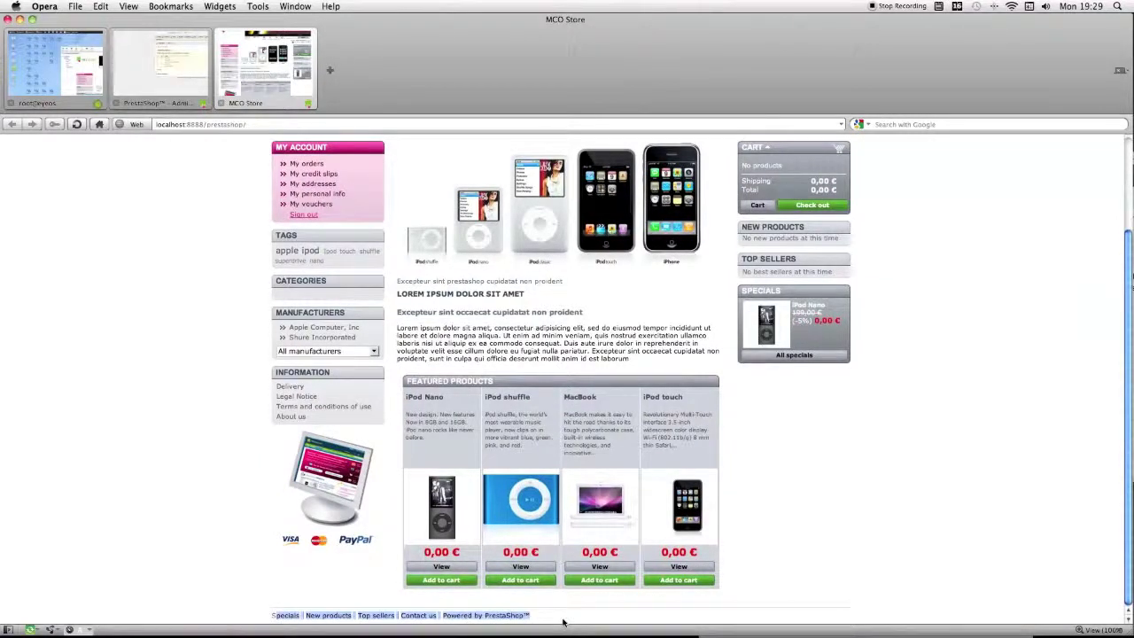
pyautogui.scroll(1, 496, 567)
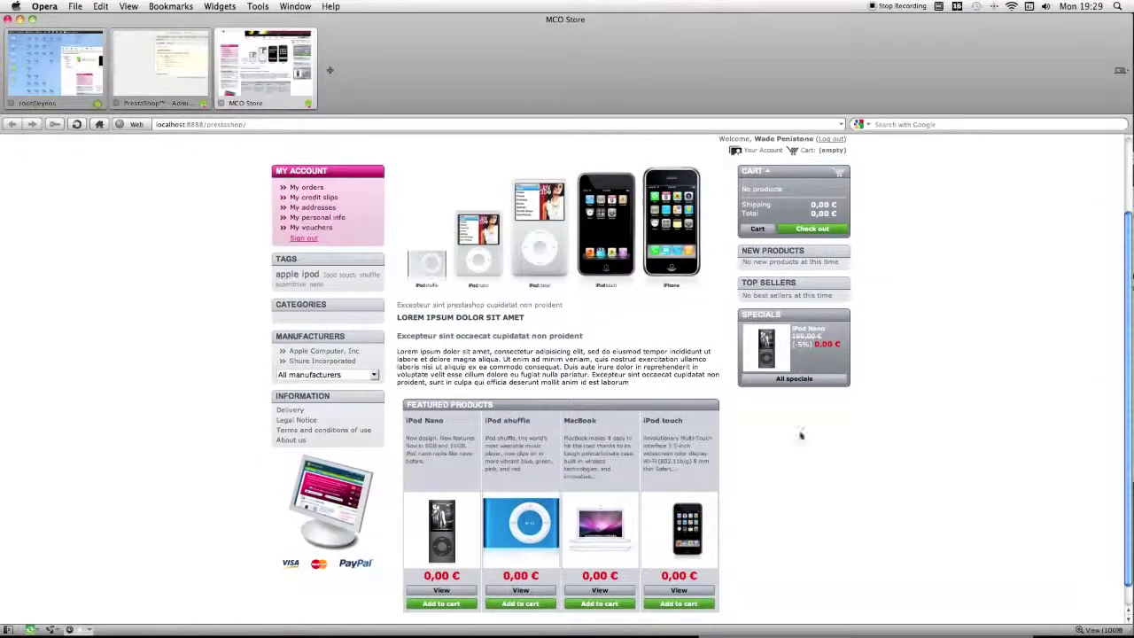
pyautogui.scroll(-1, 801, 434)
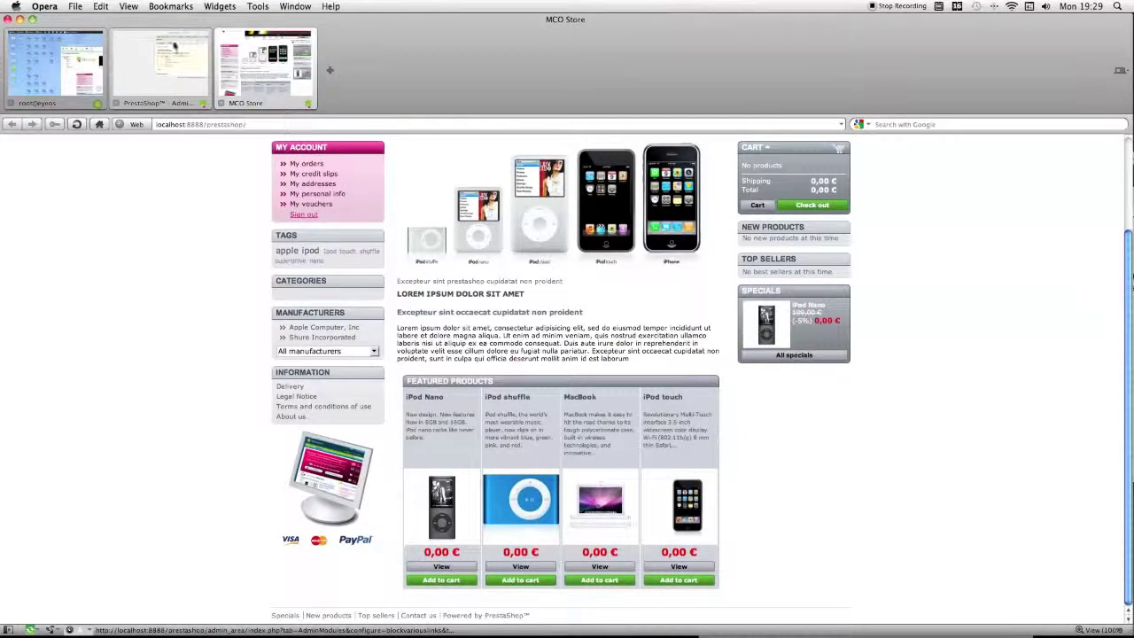
# Return to the back office and open the list of CMS pages among the shop tools.
pyautogui.moveTo(158, 49)
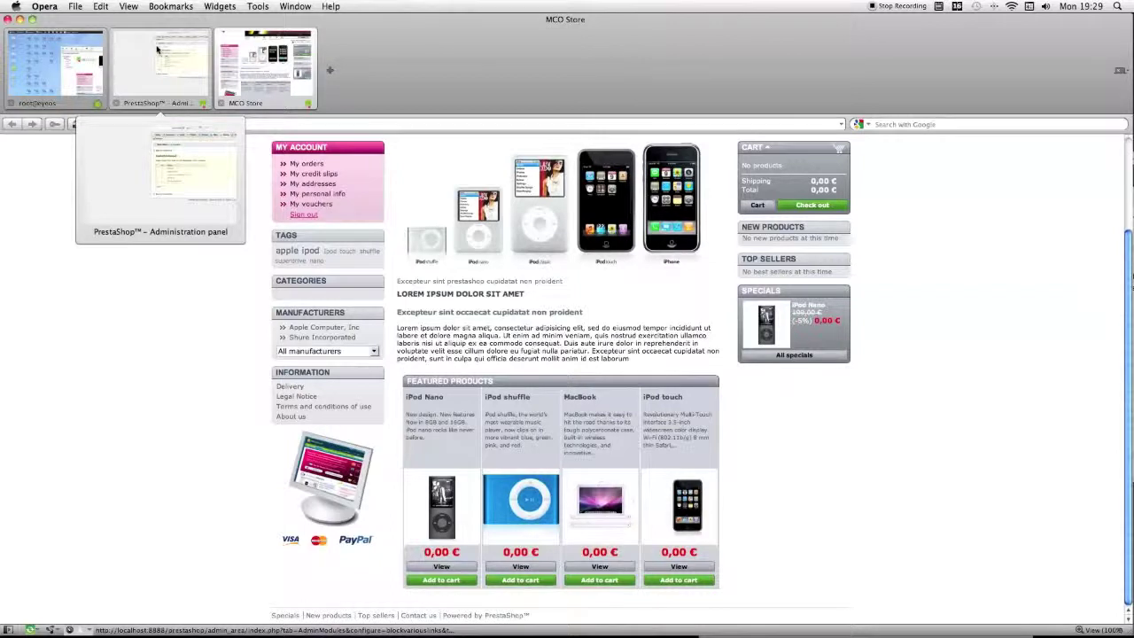
pyautogui.click(158, 50)
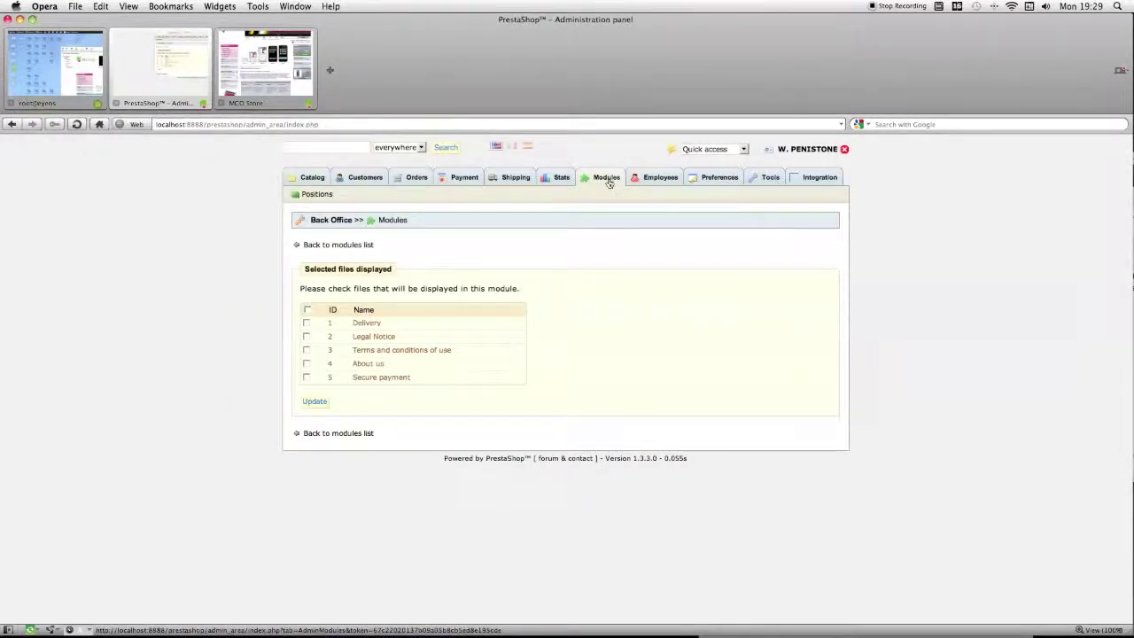
pyautogui.click(759, 181)
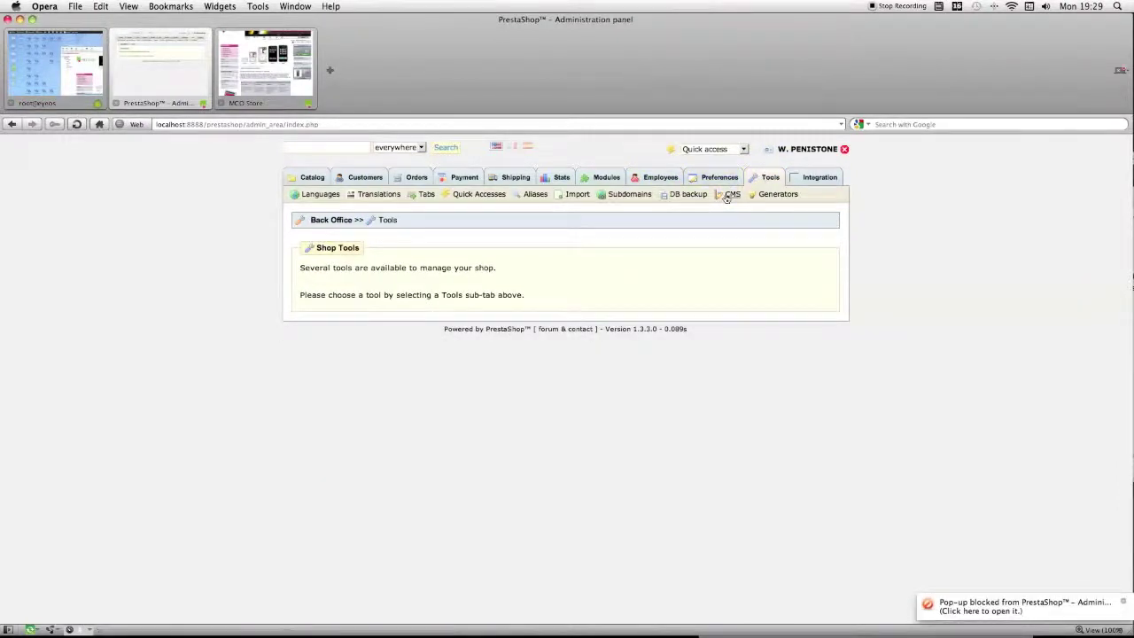
pyautogui.click(727, 196)
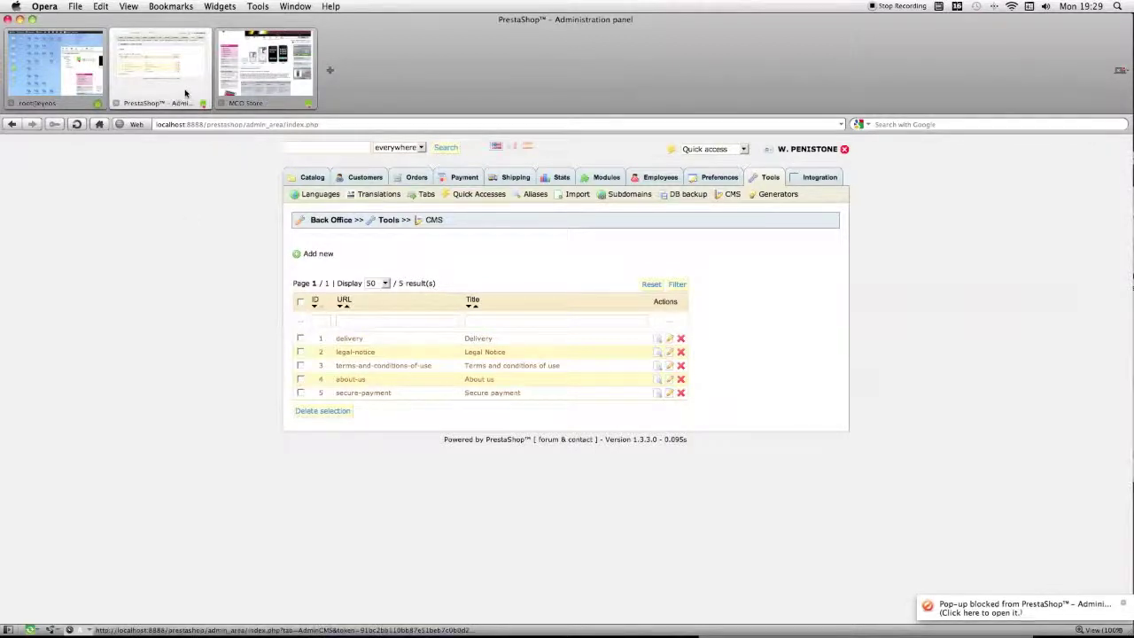
# Compare the CMS pages listed in the back office with the links in the storefront footer.
pyautogui.click(271, 75)
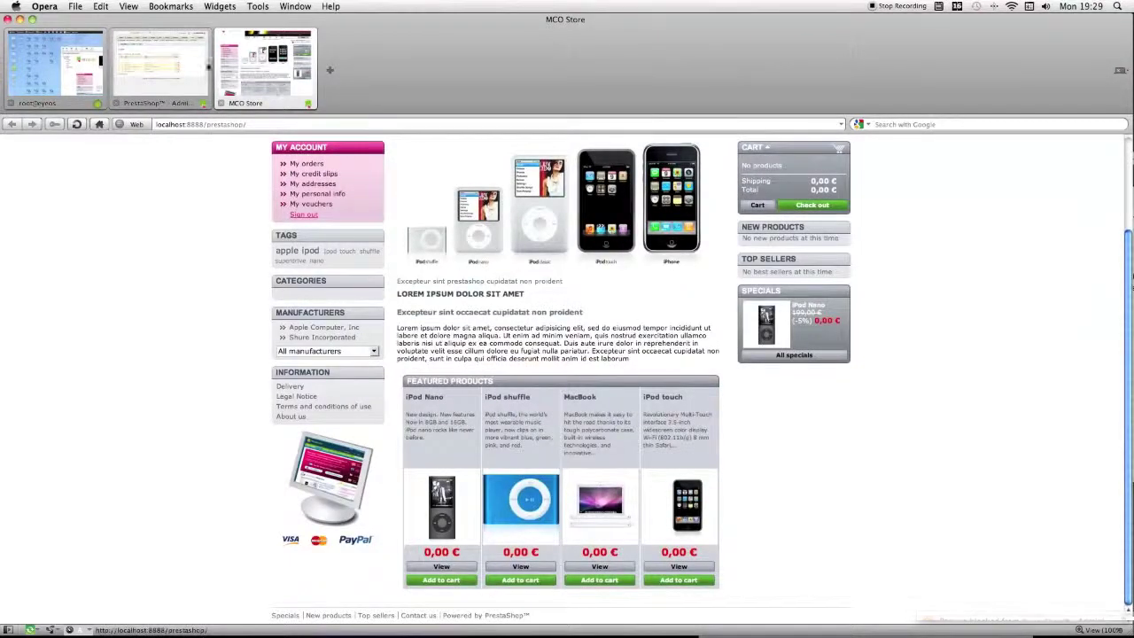
pyautogui.click(187, 62)
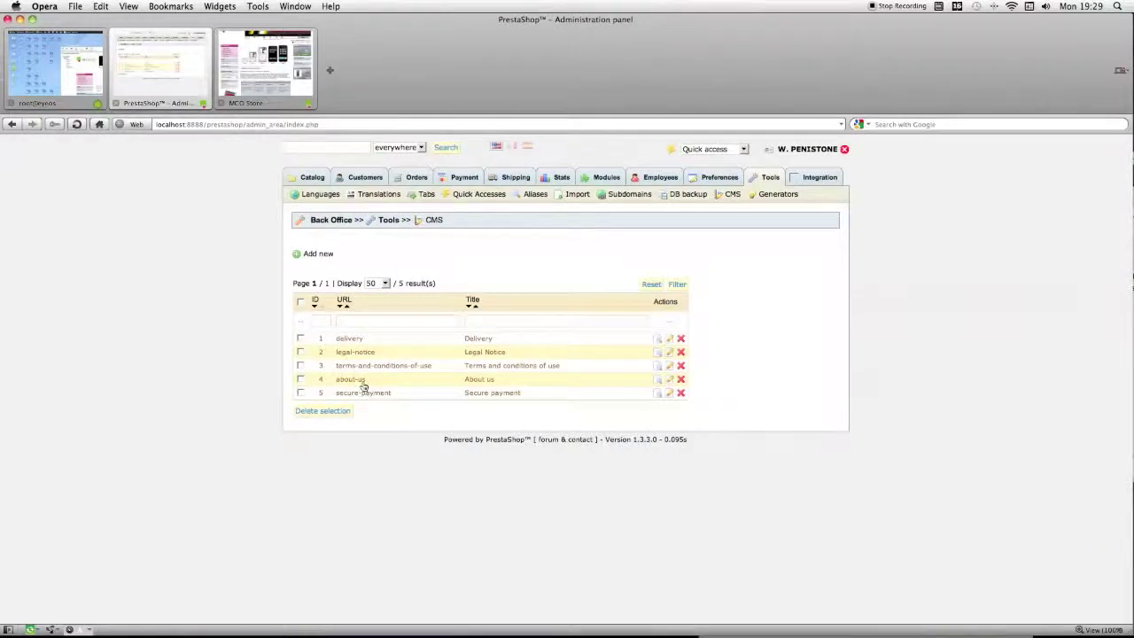
pyautogui.click(266, 86)
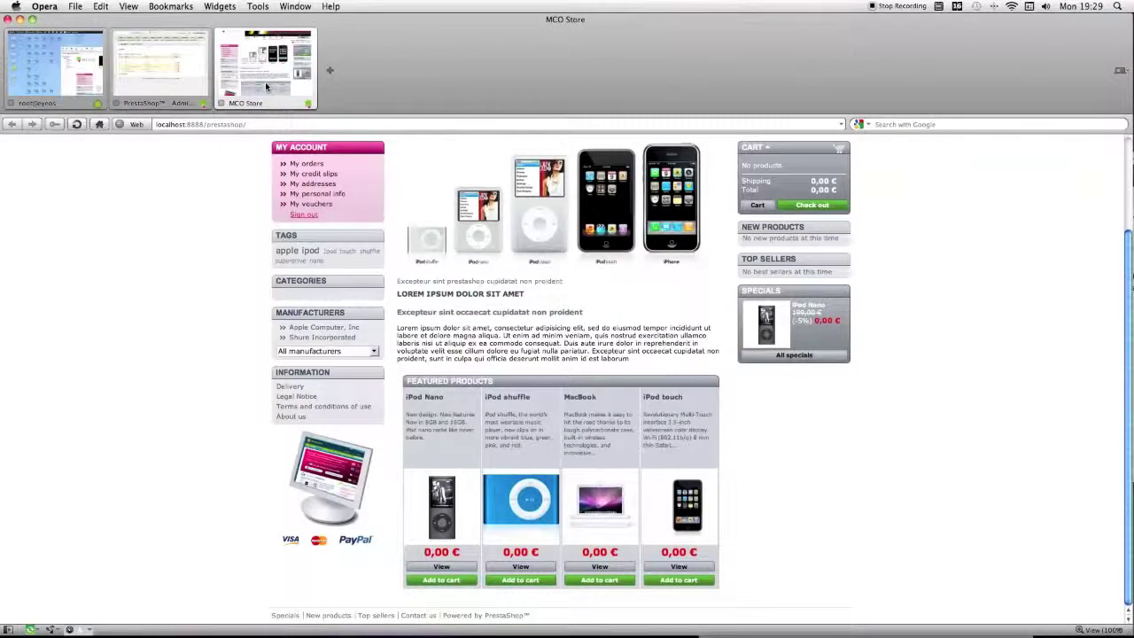
pyautogui.click(177, 71)
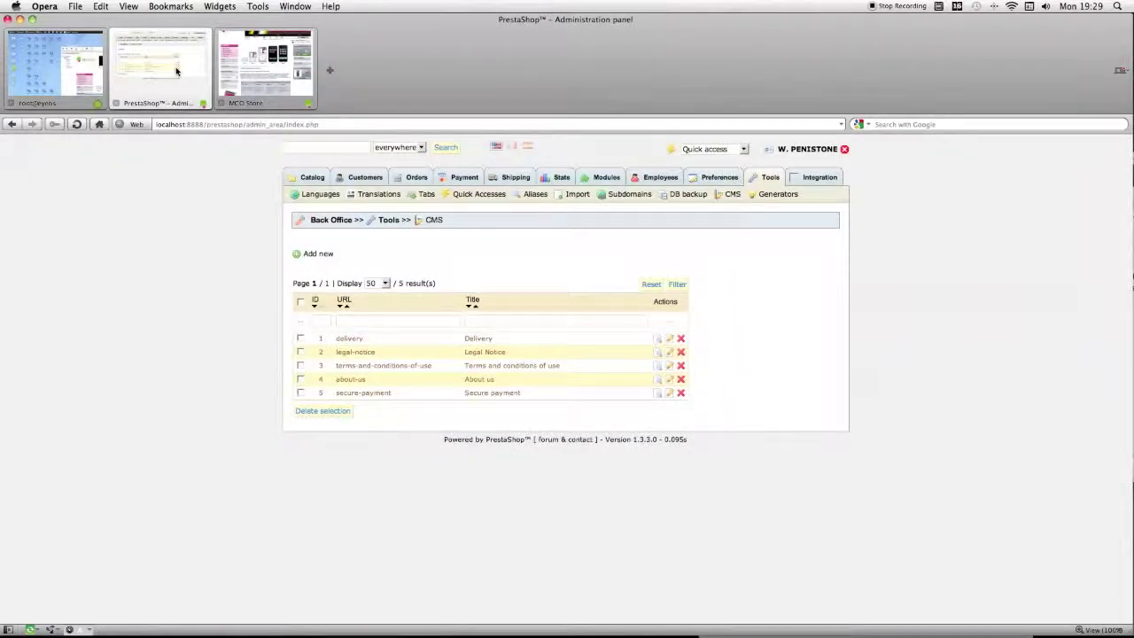
pyautogui.click(259, 71)
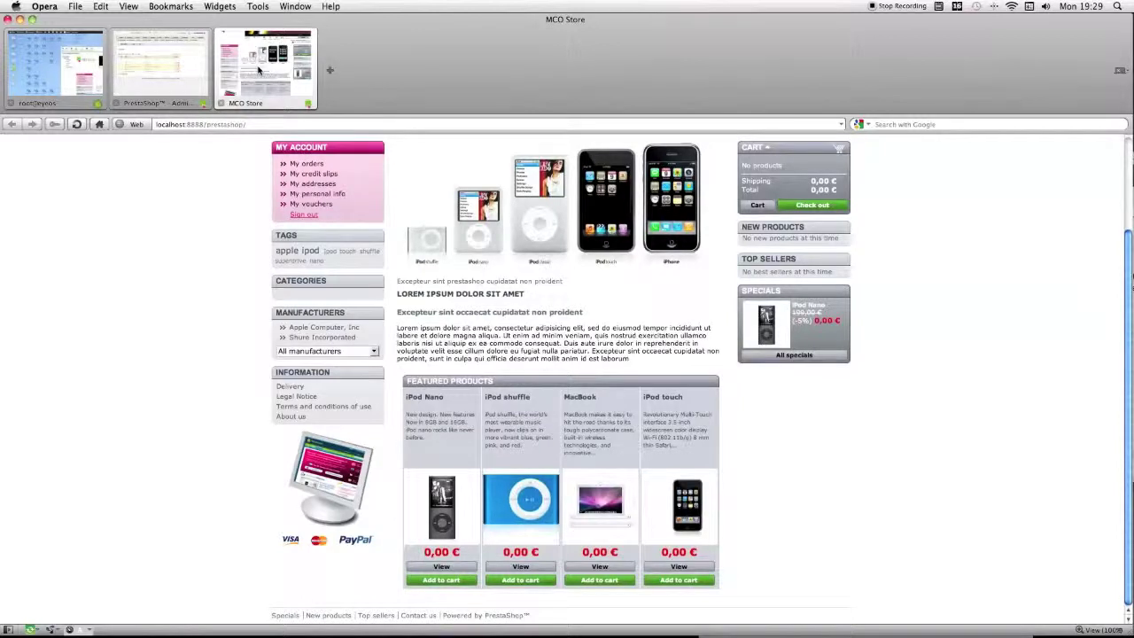
pyautogui.moveTo(191, 65)
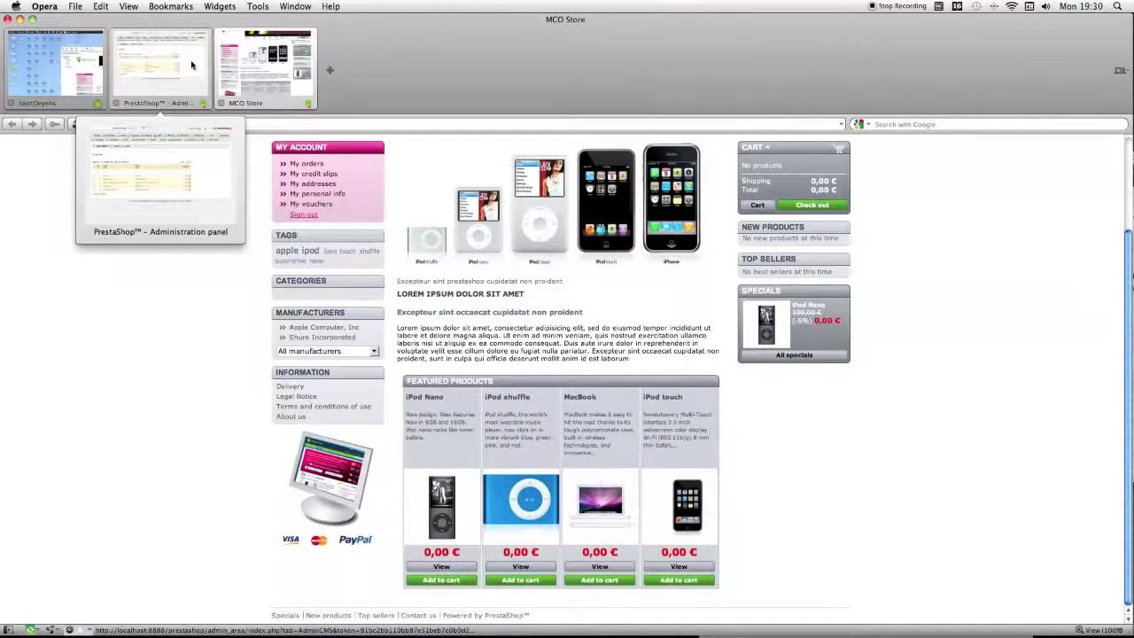
pyautogui.click(191, 65)
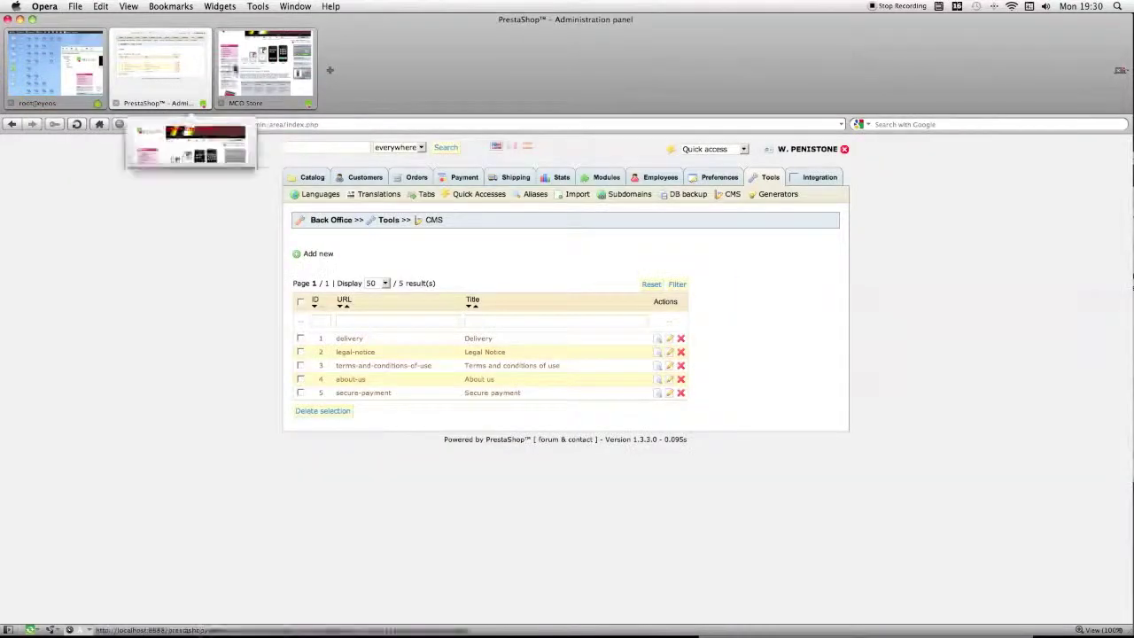
pyautogui.click(261, 67)
pyautogui.click(206, 67)
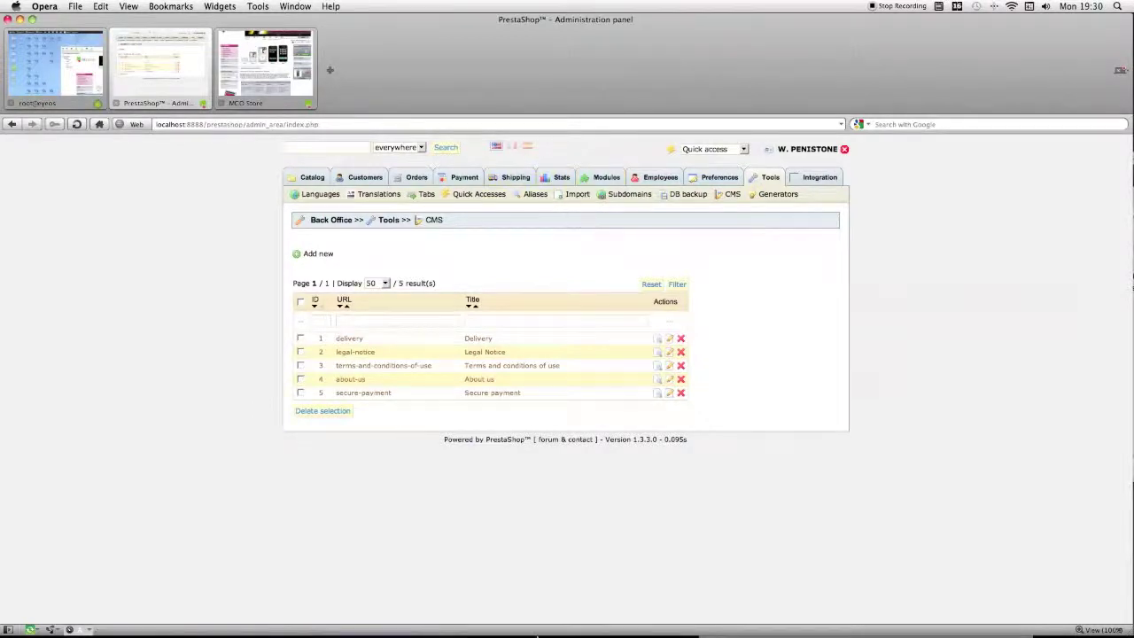
# Show the storefront again and examine the fixed footer links, starting with Specials.
pyautogui.moveTo(541, 609)
pyautogui.hotkey('ctrl', 'Tab')
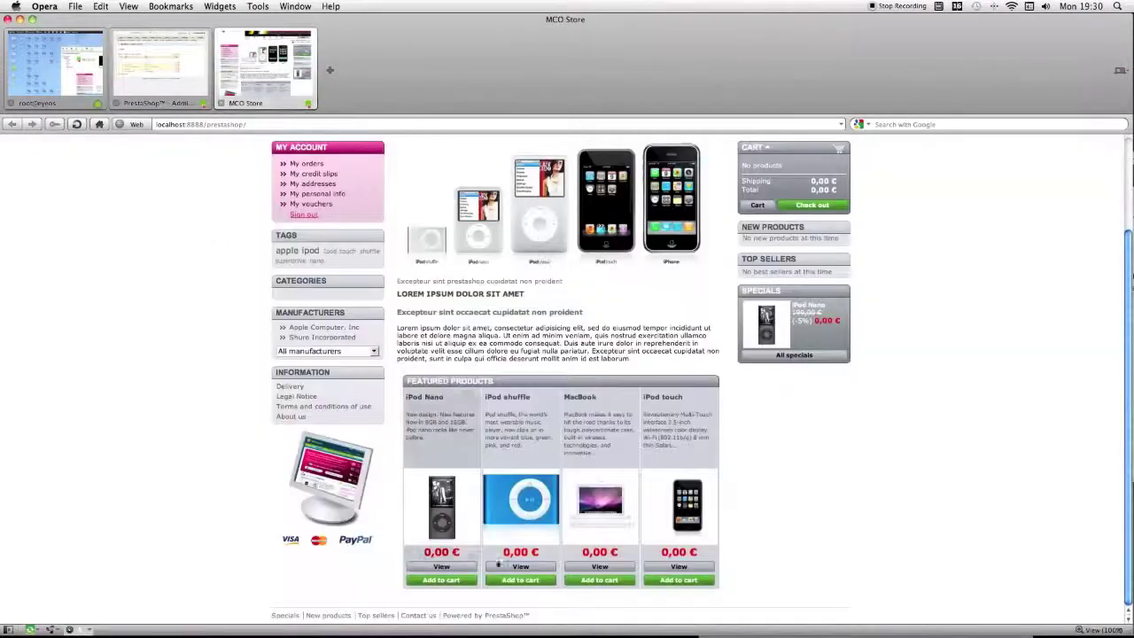
pyautogui.moveTo(270, 619); pyautogui.dragTo(307, 621)
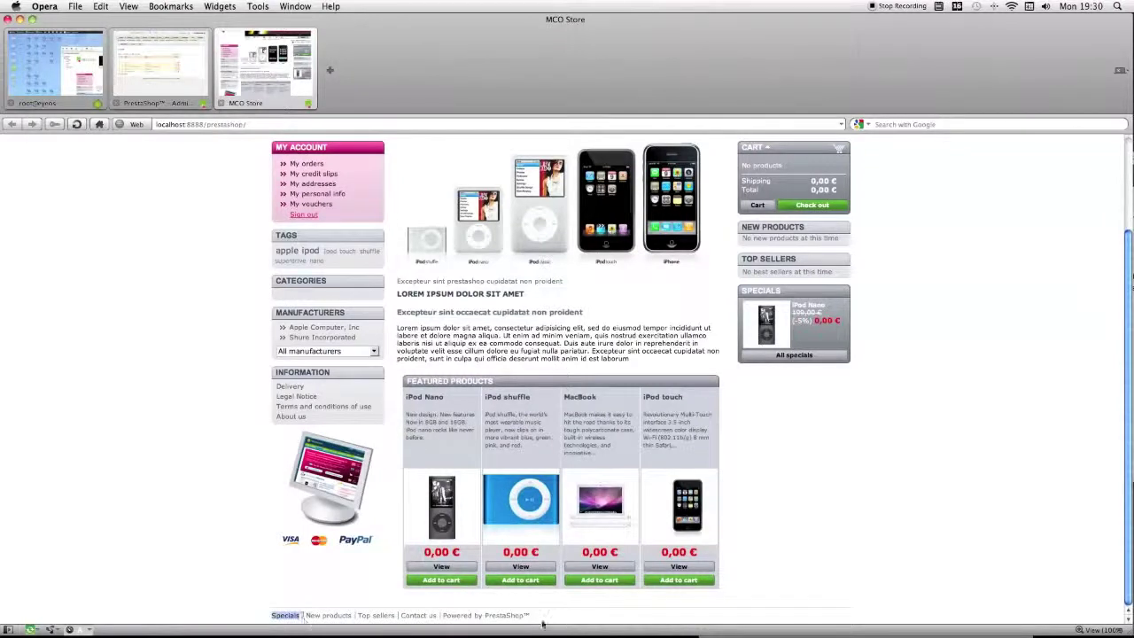
pyautogui.moveTo(540, 624); pyautogui.dragTo(544, 611)
pyautogui.click(981, 427)
# Switch to Finder and open blockvariouslinks.tpl from the blockvariouslinks folder in prestashop's modules folder.
pyautogui.moveTo(164, 620)
pyautogui.click(26, 609)
pyautogui.click(425, 259)
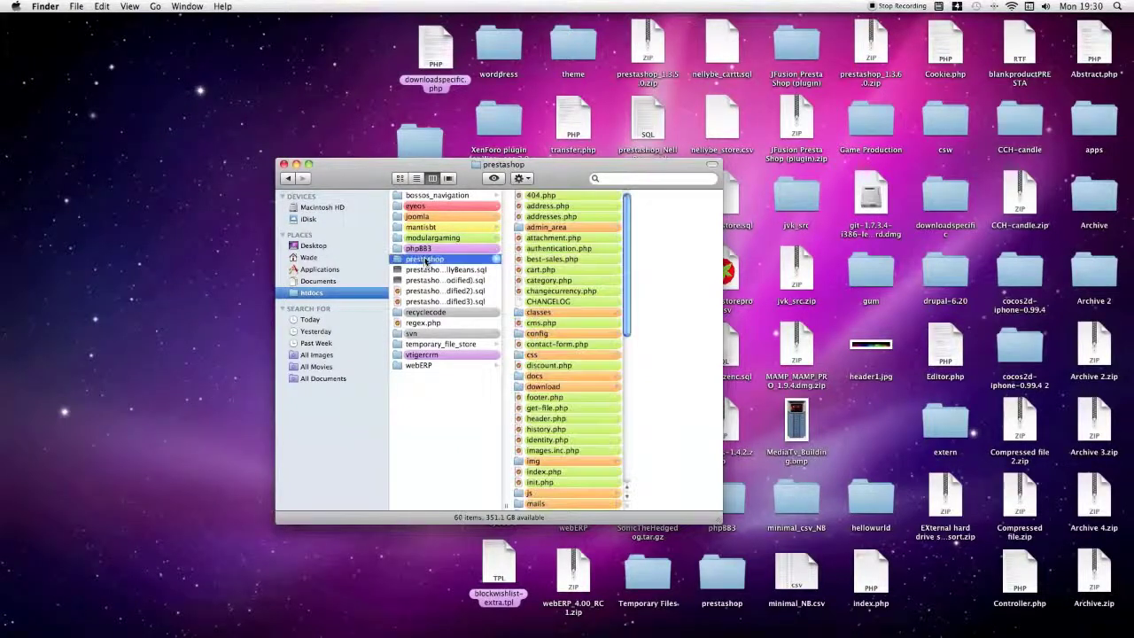
pyautogui.scroll(-5, 567, 284)
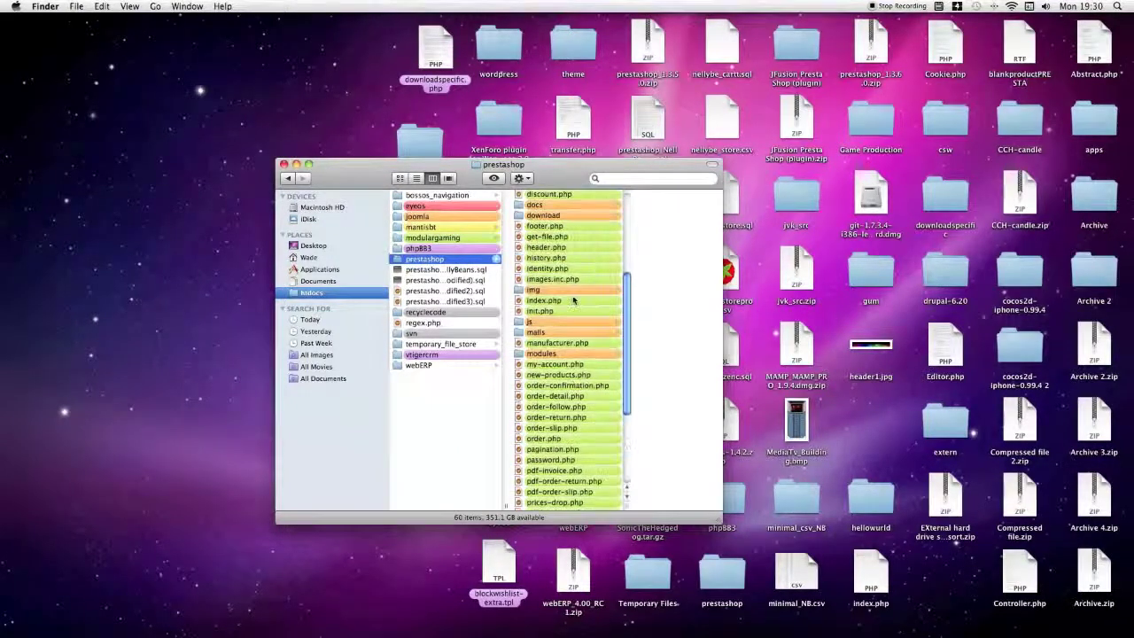
pyautogui.click(541, 354)
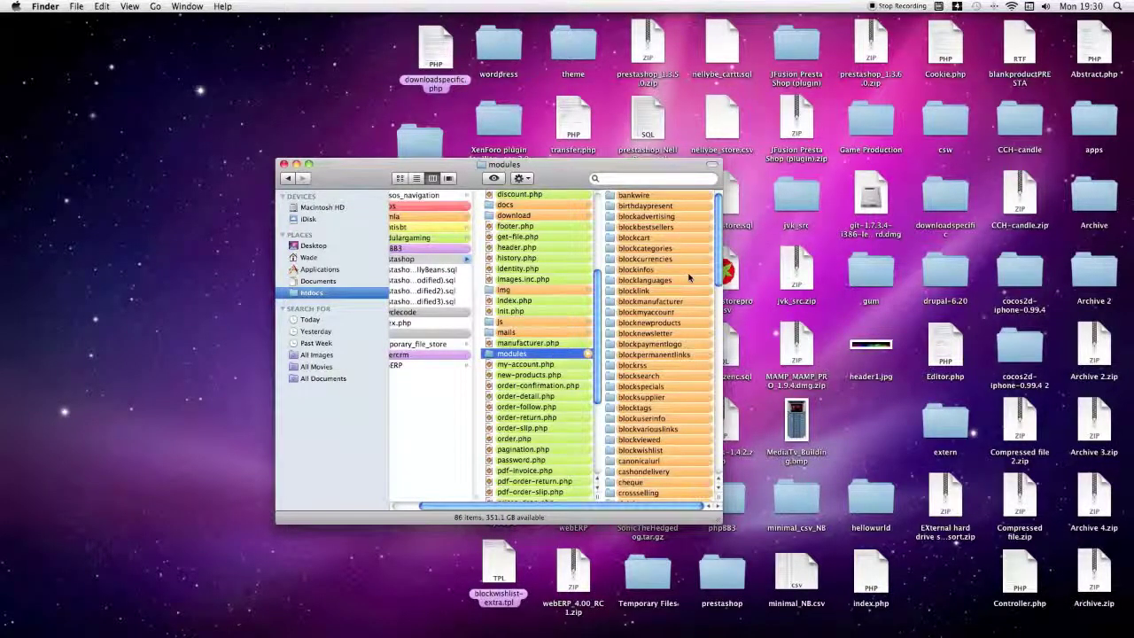
pyautogui.scroll(-1, 689, 279)
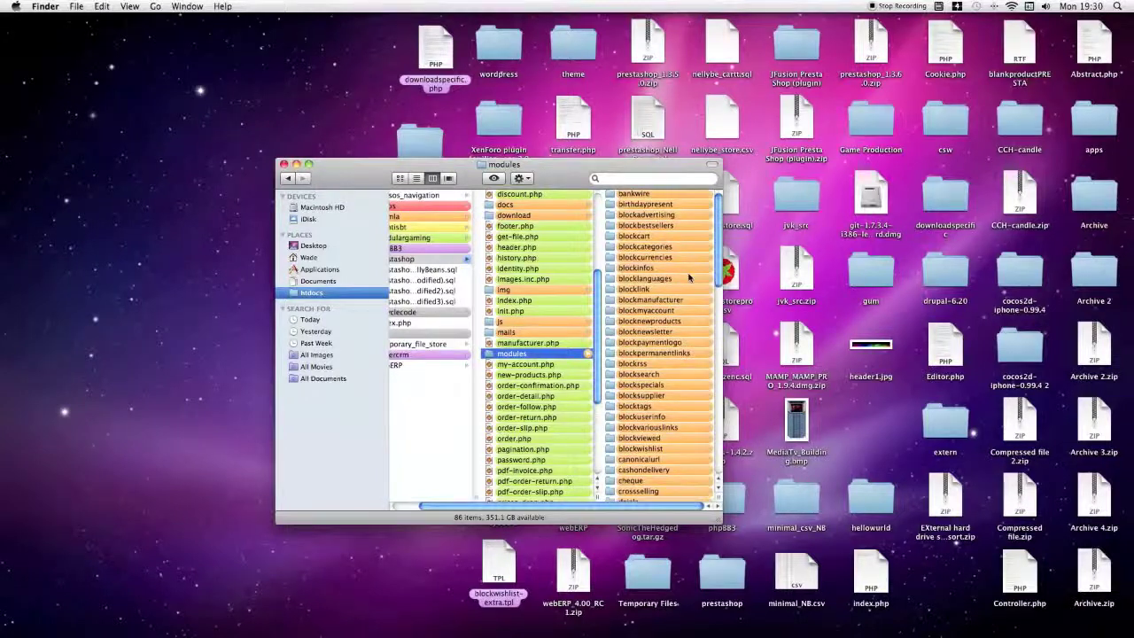
pyautogui.click(643, 428)
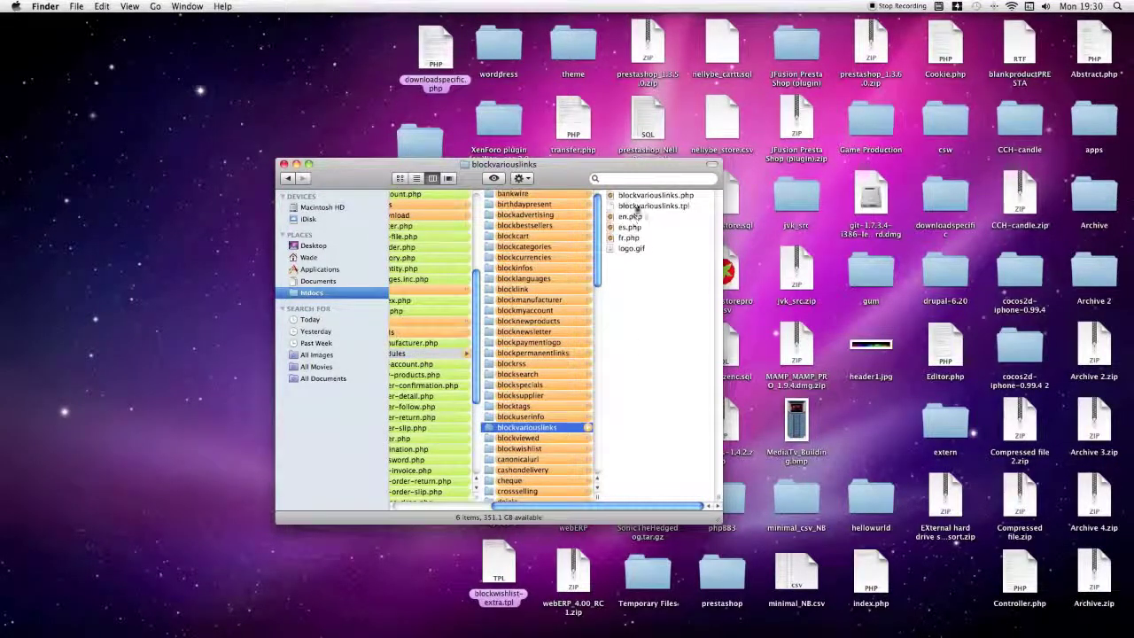
pyautogui.click(636, 206)
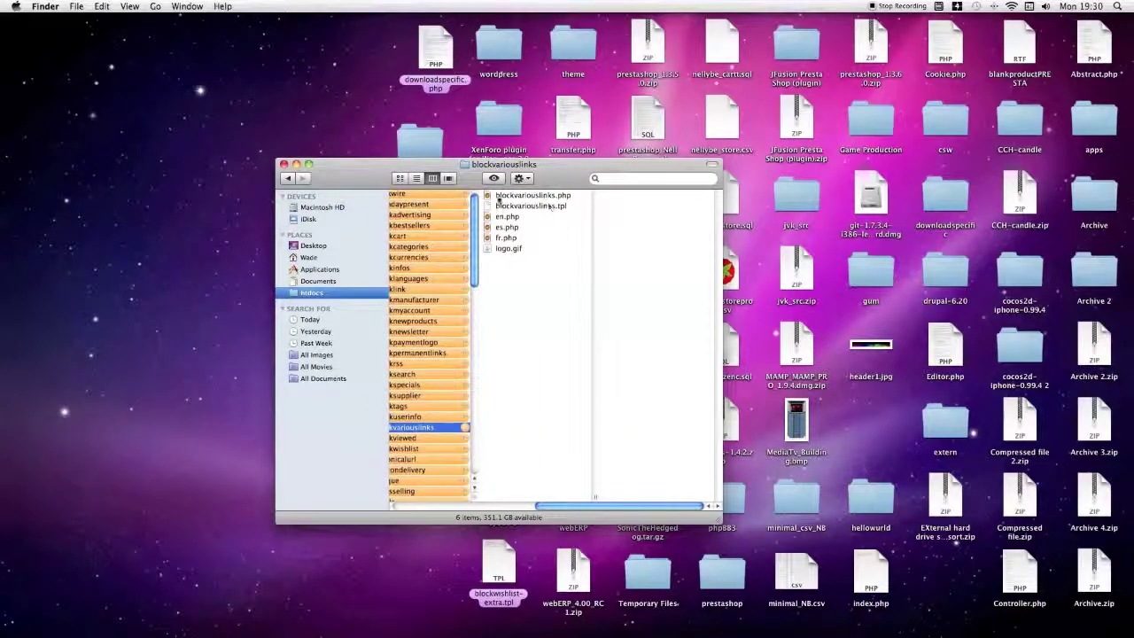
pyautogui.doubleClick(503, 207)
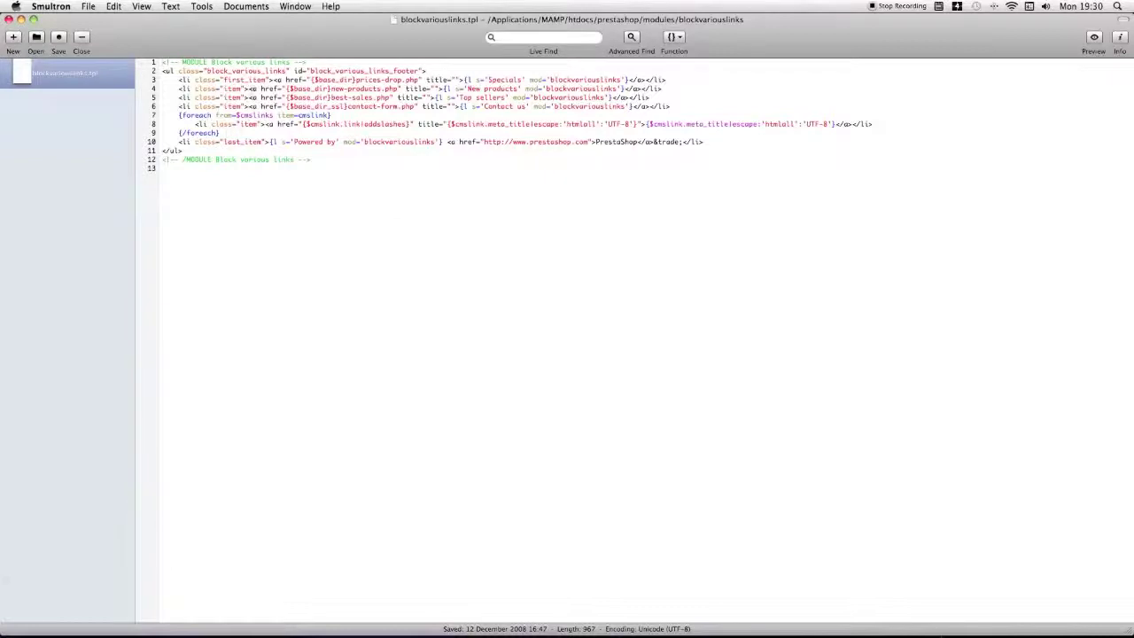
# Switch to Opera to view the storefront footer links, and return to the template in Smultron.
pyautogui.moveTo(266, 631)
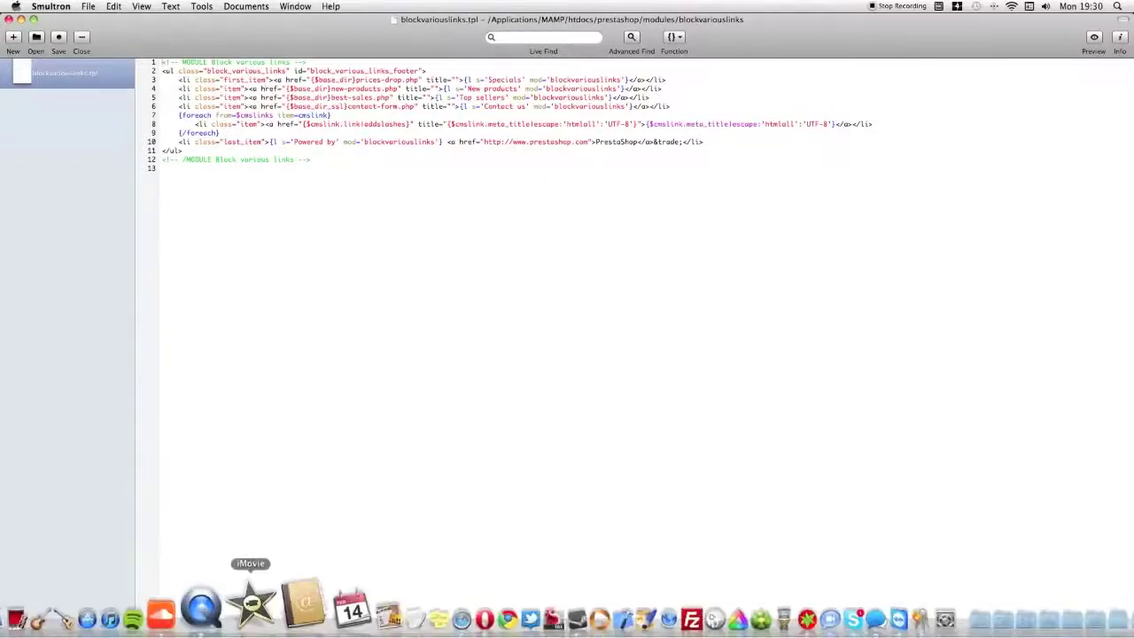
pyautogui.click(418, 608)
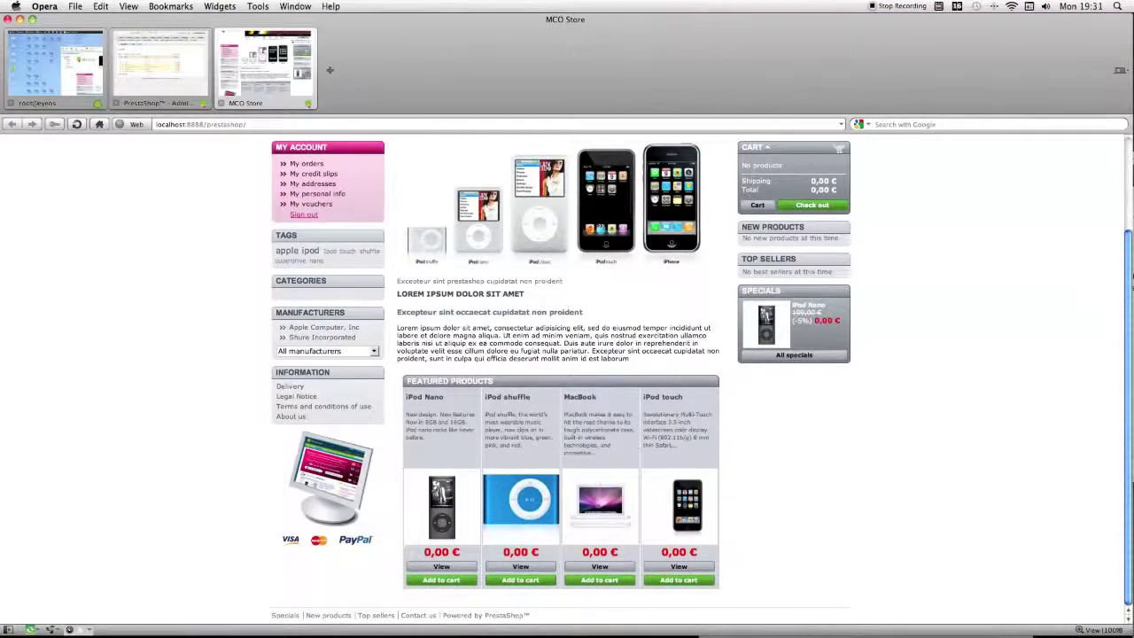
pyautogui.moveTo(999, 612)
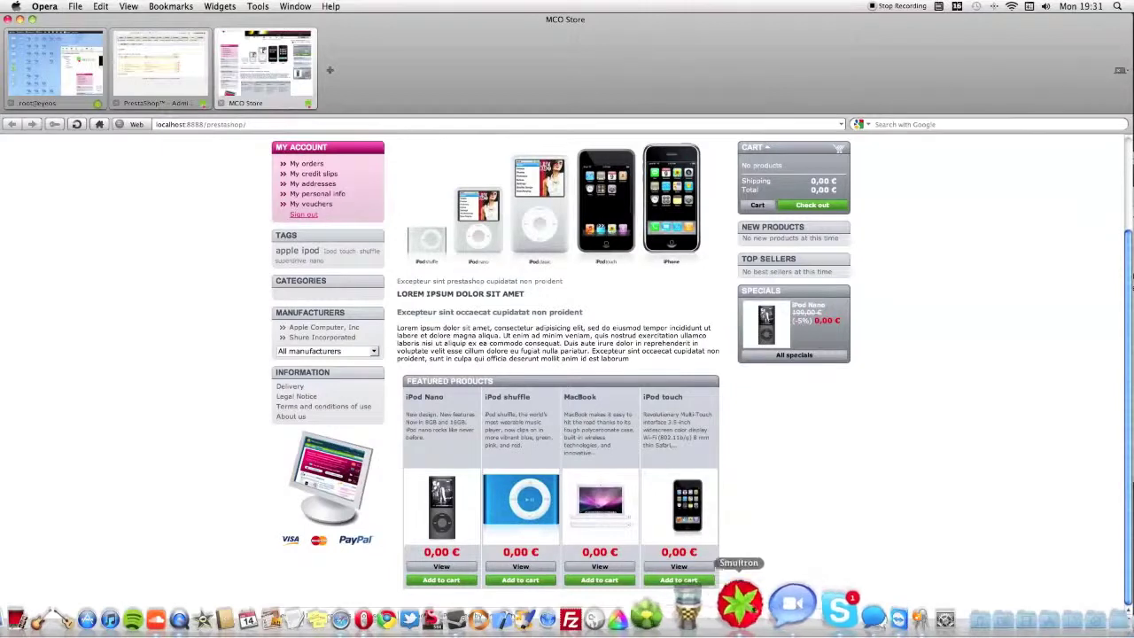
pyautogui.click(747, 607)
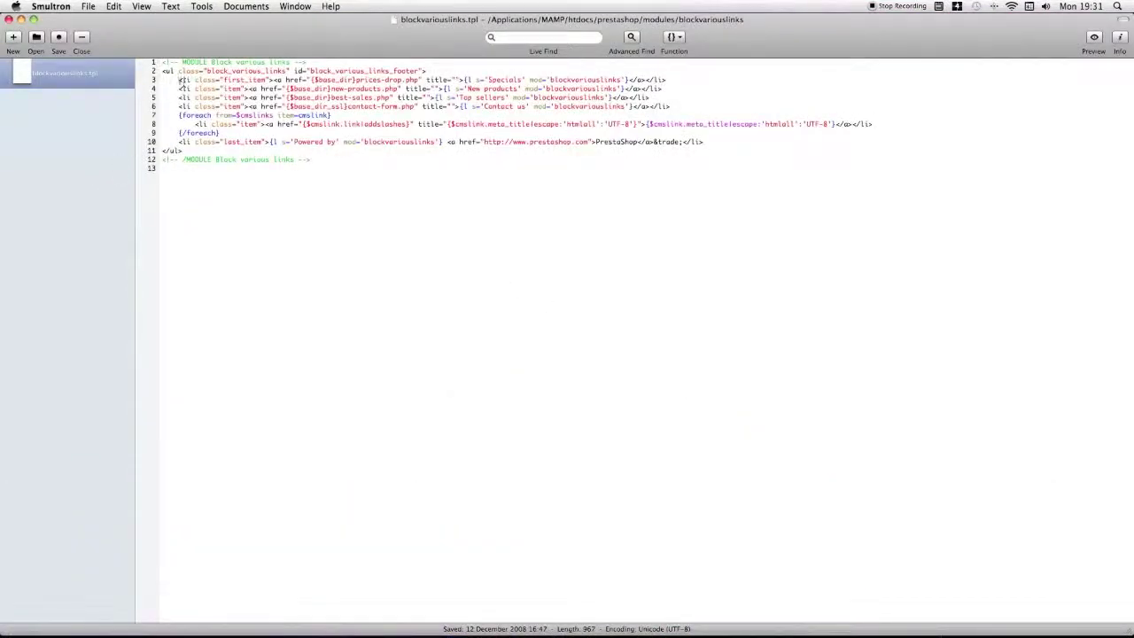
# Examine the template's four fixed link items, the Powered by PrestaShop line and the cmslinks foreach loop.
pyautogui.moveTo(178, 80); pyautogui.dragTo(678, 106)
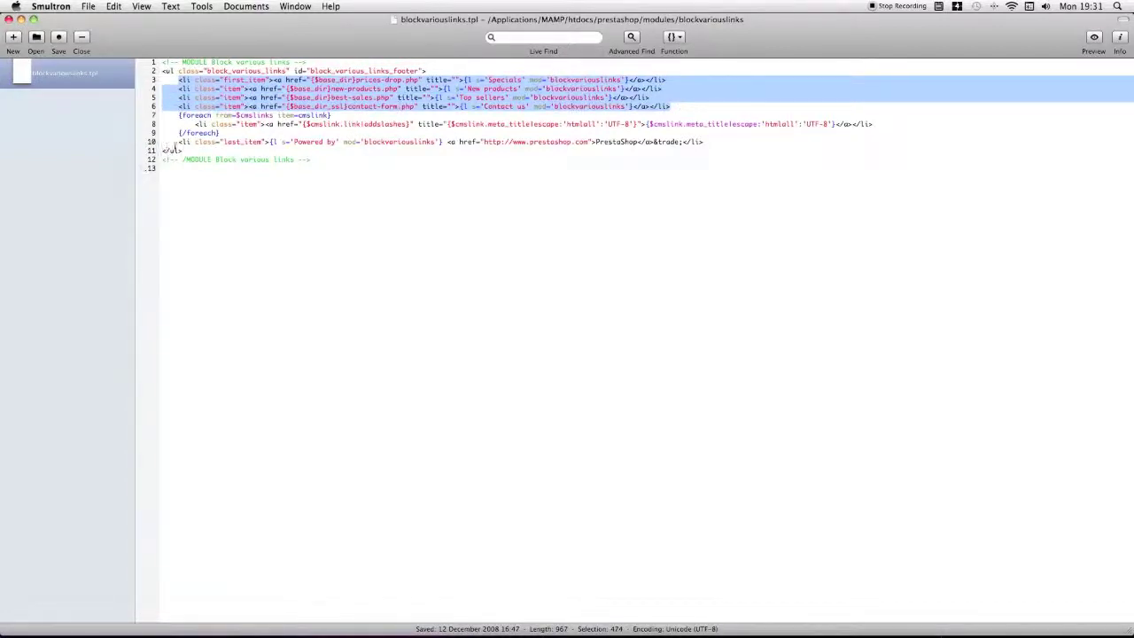
pyautogui.moveTo(178, 141); pyautogui.dragTo(702, 142)
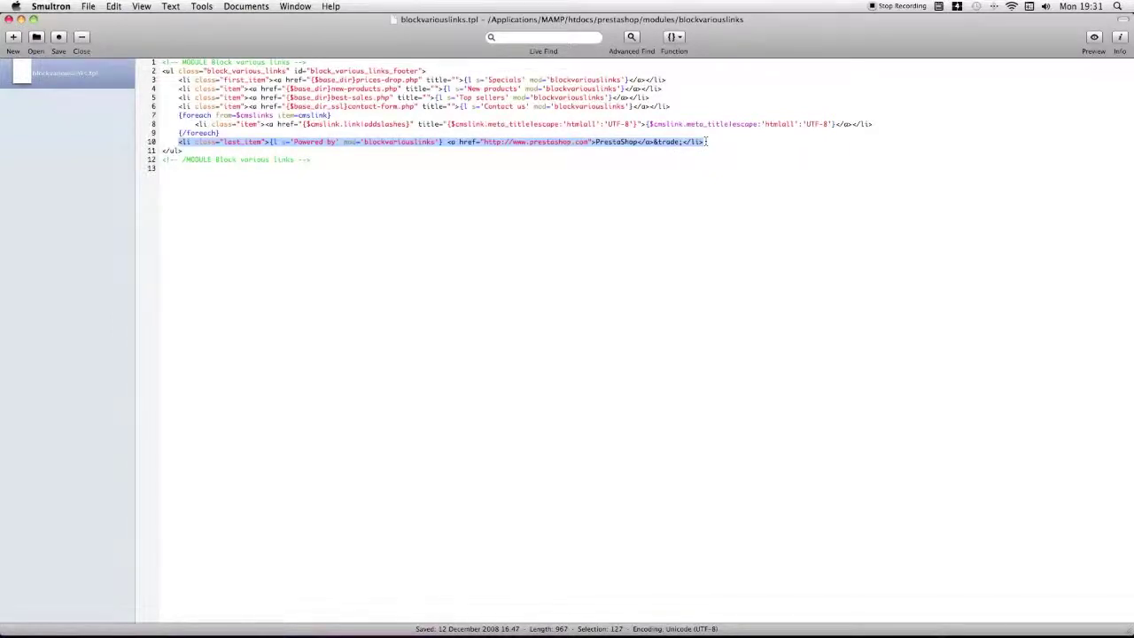
pyautogui.click(471, 162)
pyautogui.click(178, 142)
pyautogui.moveTo(178, 142); pyautogui.dragTo(708, 142)
pyautogui.moveTo(180, 117); pyautogui.dragTo(226, 132)
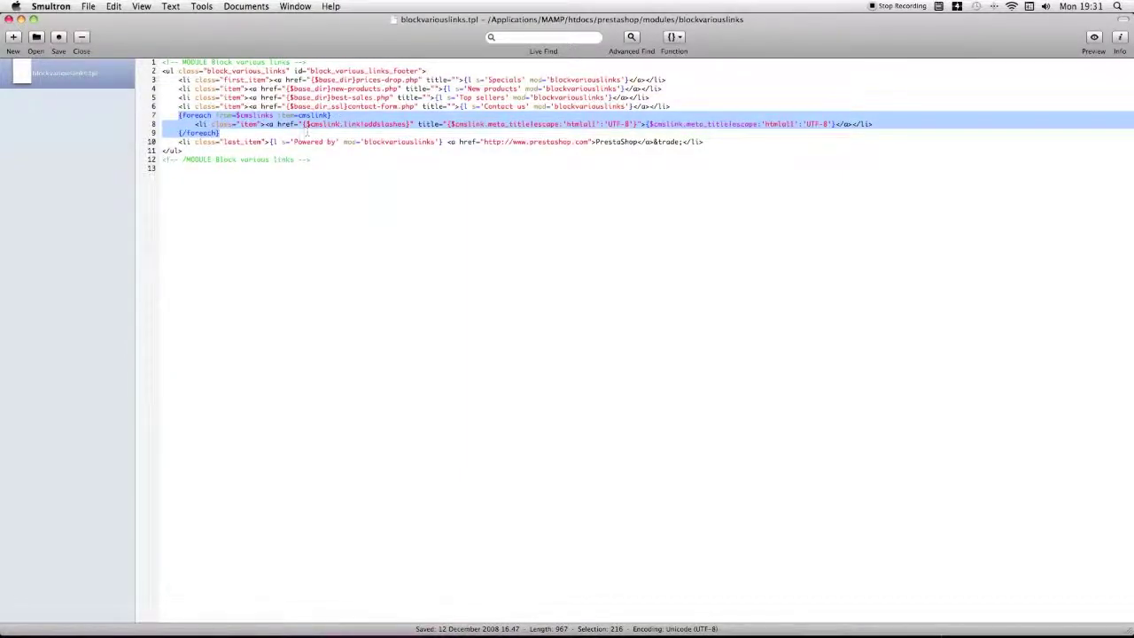
pyautogui.moveTo(181, 142); pyautogui.dragTo(719, 142)
pyautogui.click(719, 142)
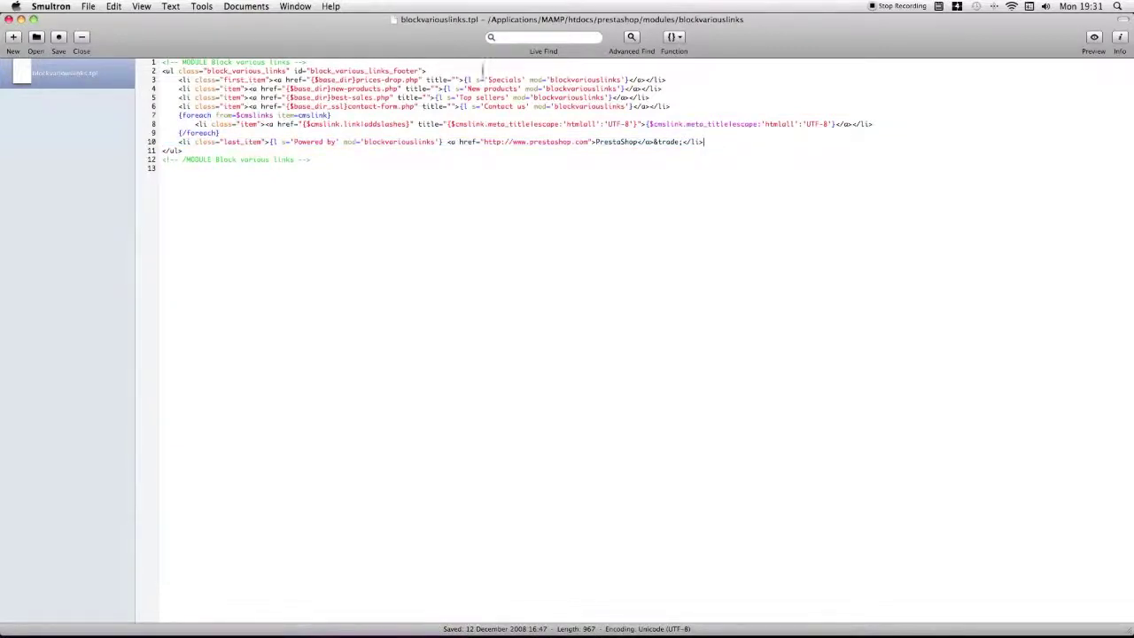
# Remove the Specials, New products, Top sellers and Contact us items with their leftover blank line, and save the template.
pyautogui.moveTo(679, 106); pyautogui.dragTo(162, 79)
pyautogui.press('super+c')
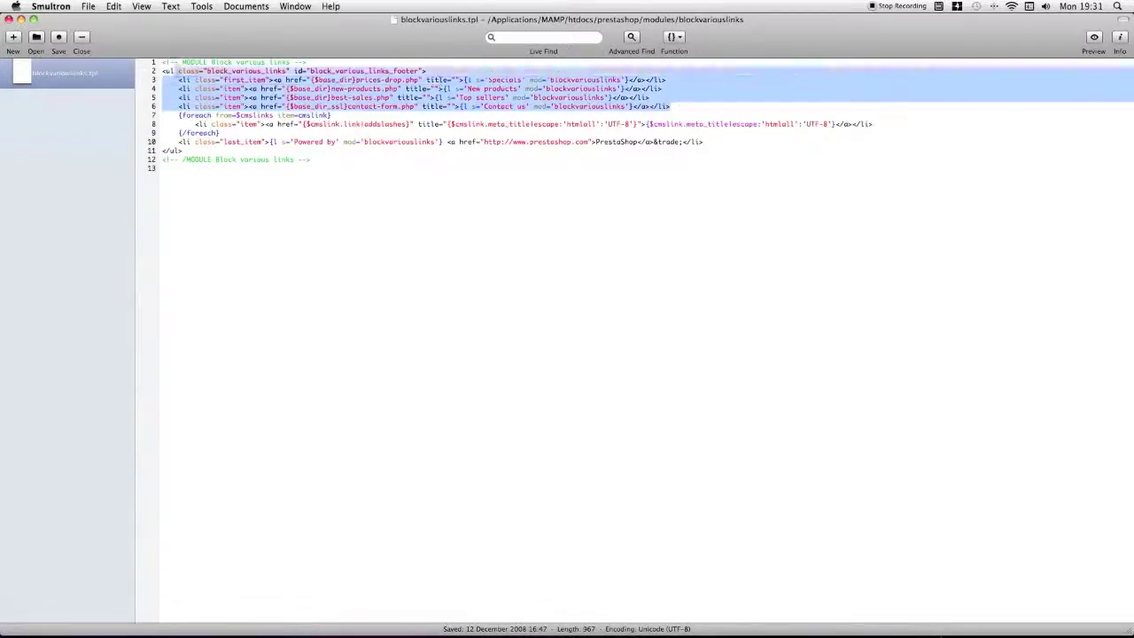
pyautogui.rightClick(198, 79)
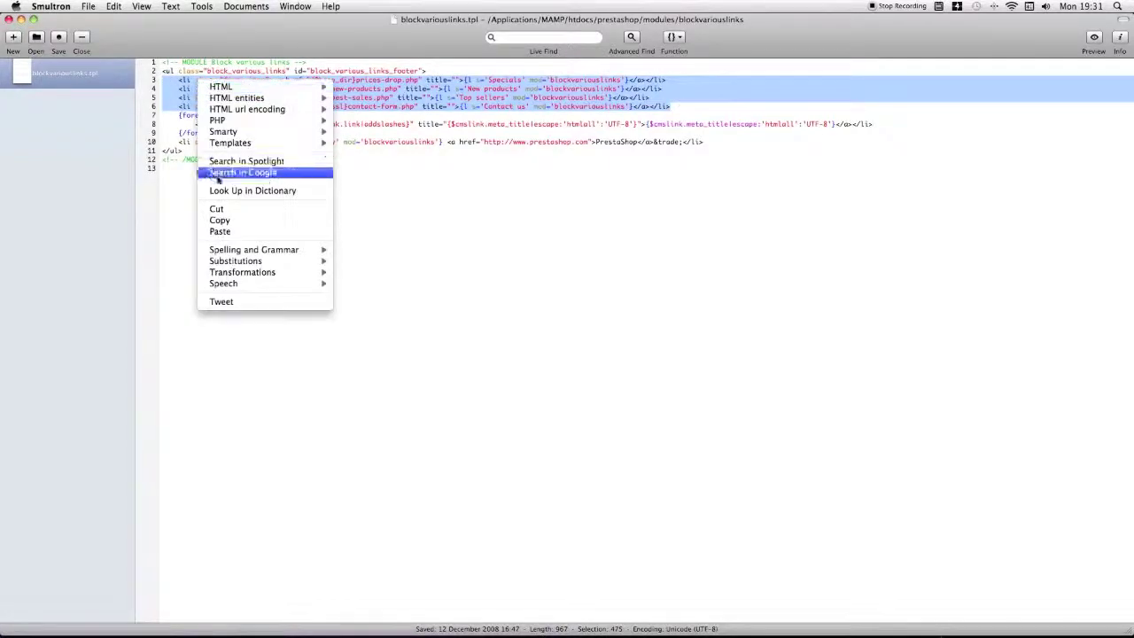
pyautogui.click(236, 208)
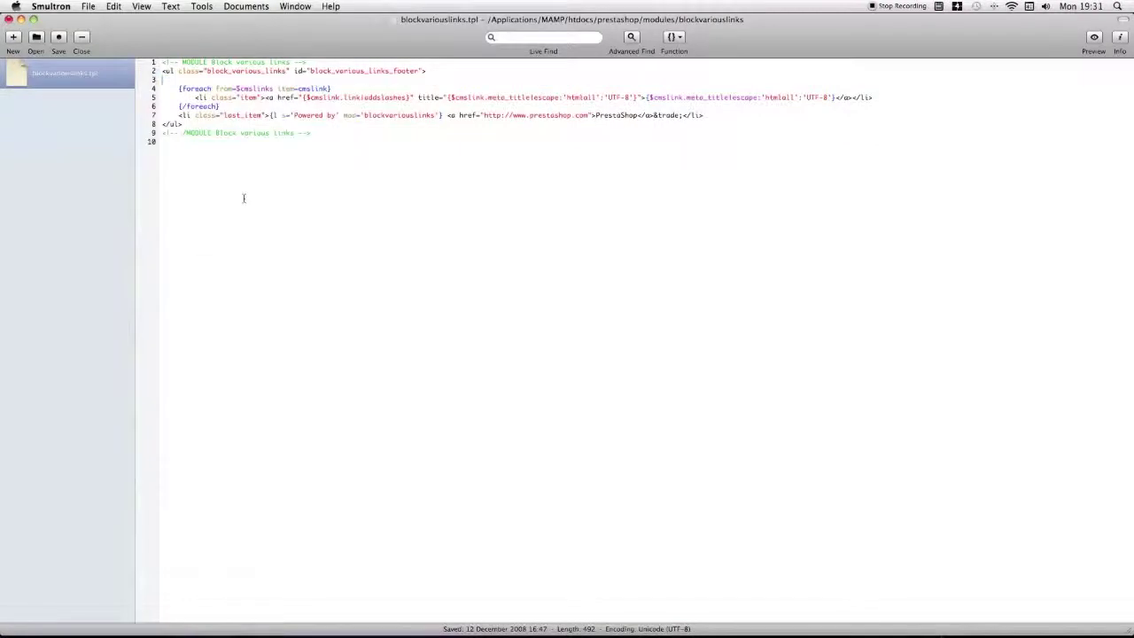
pyautogui.press('BackSpace')
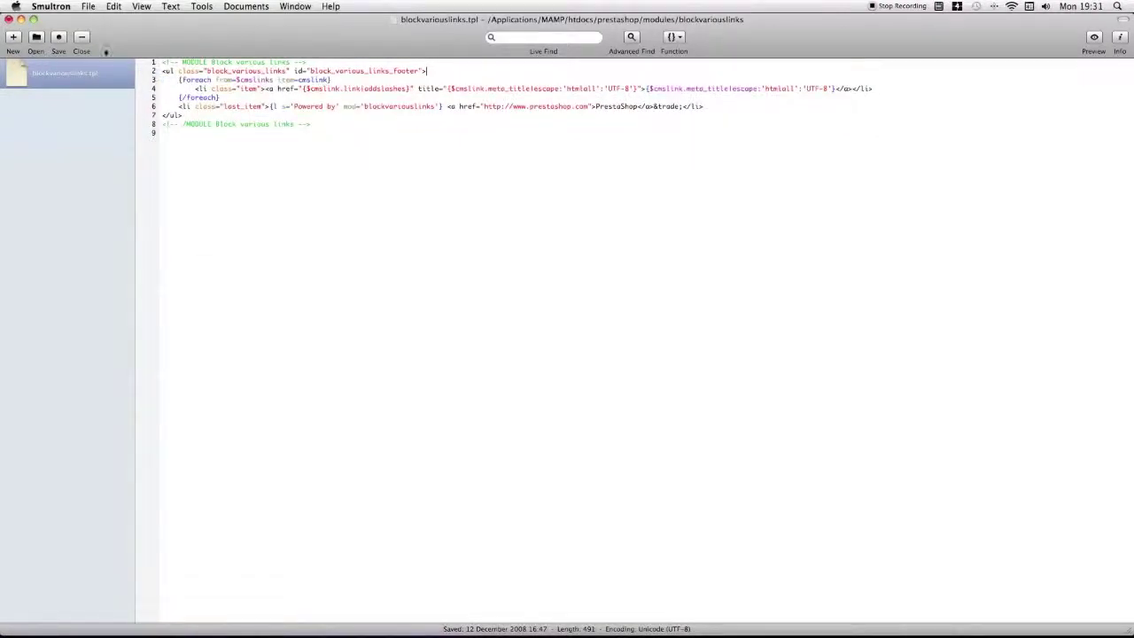
pyautogui.click(63, 40)
# Switch to Opera, reload the storefront and check which links its footer contains.
pyautogui.moveTo(337, 625)
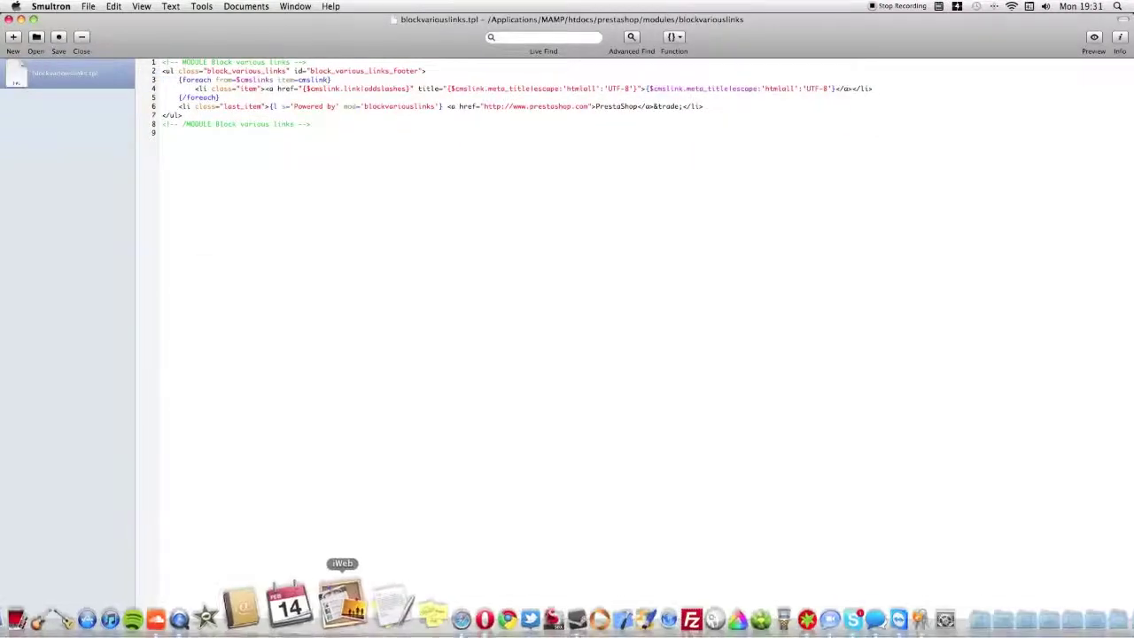
pyautogui.click(431, 615)
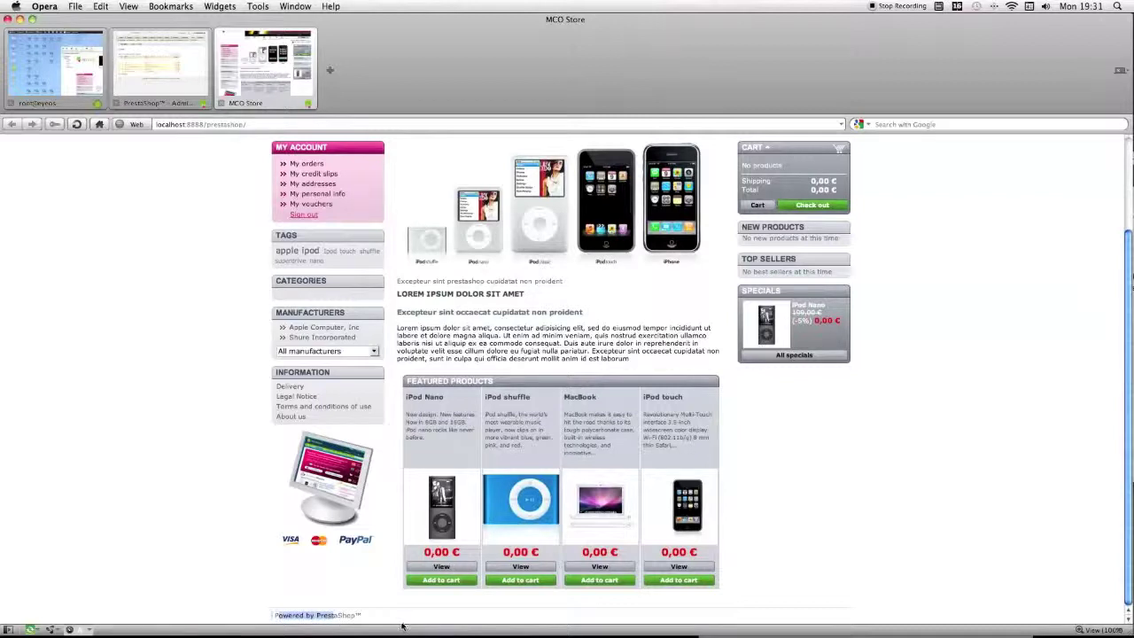
# Switch to Smultron and paste the Specials, New products, Top sellers and Contact us items back above the cmslinks foreach loop.
pyautogui.moveTo(860, 616)
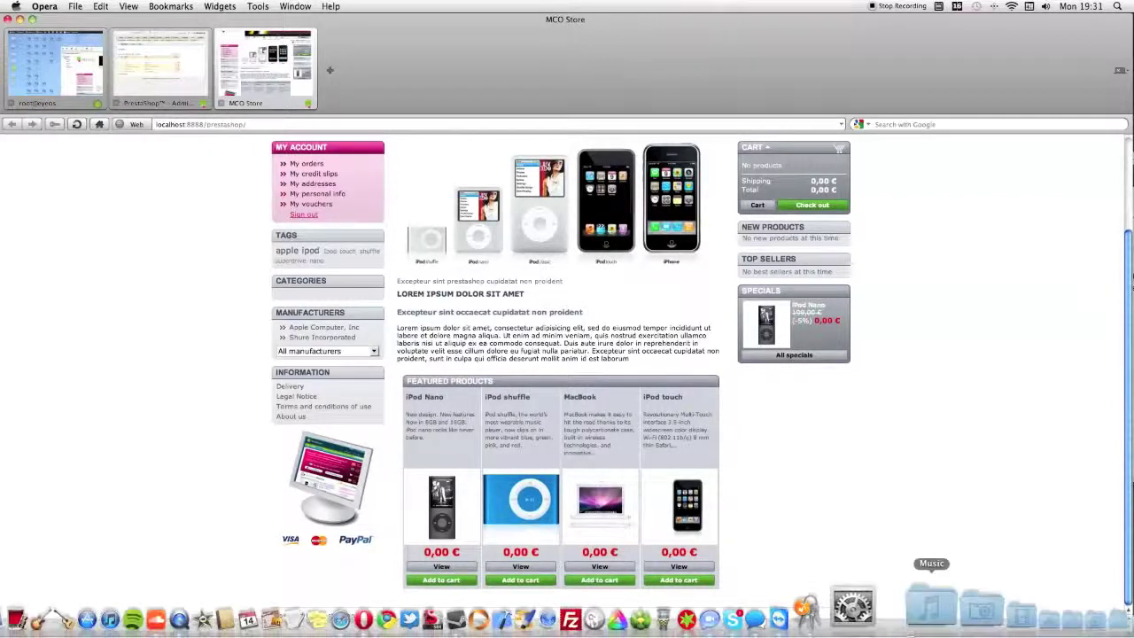
pyautogui.click(758, 605)
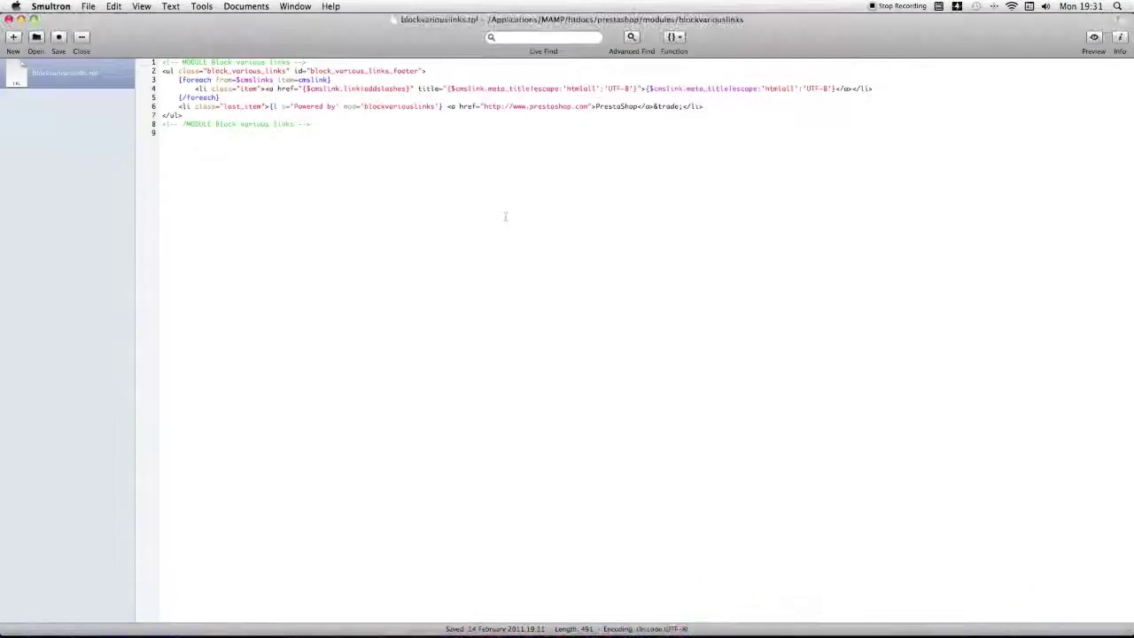
pyautogui.press('Return')
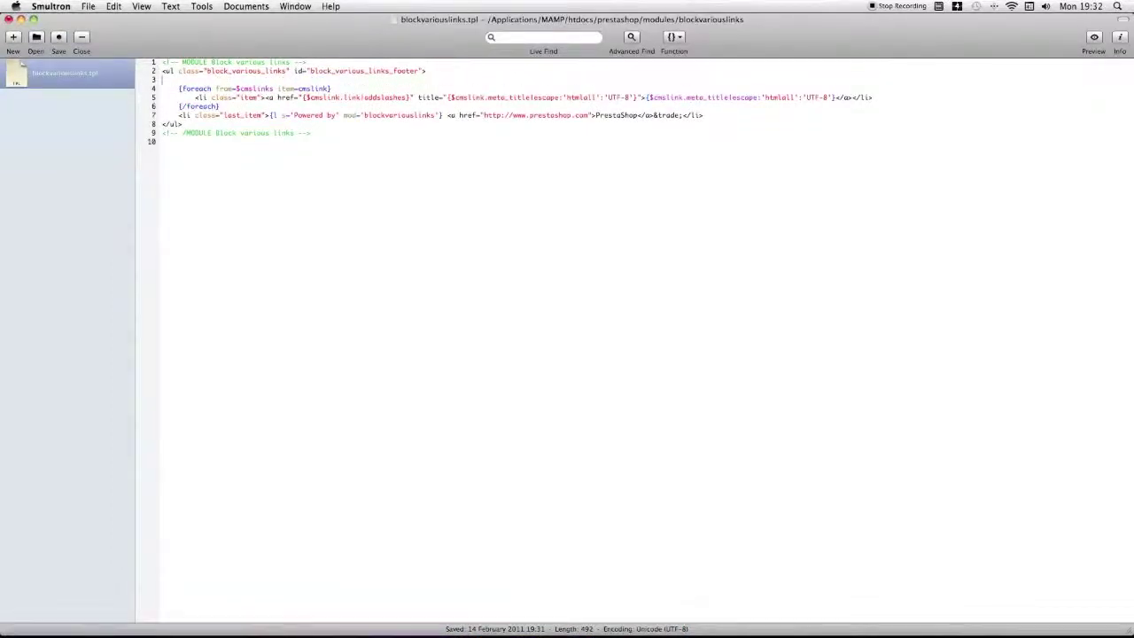
pyautogui.press('Tab')
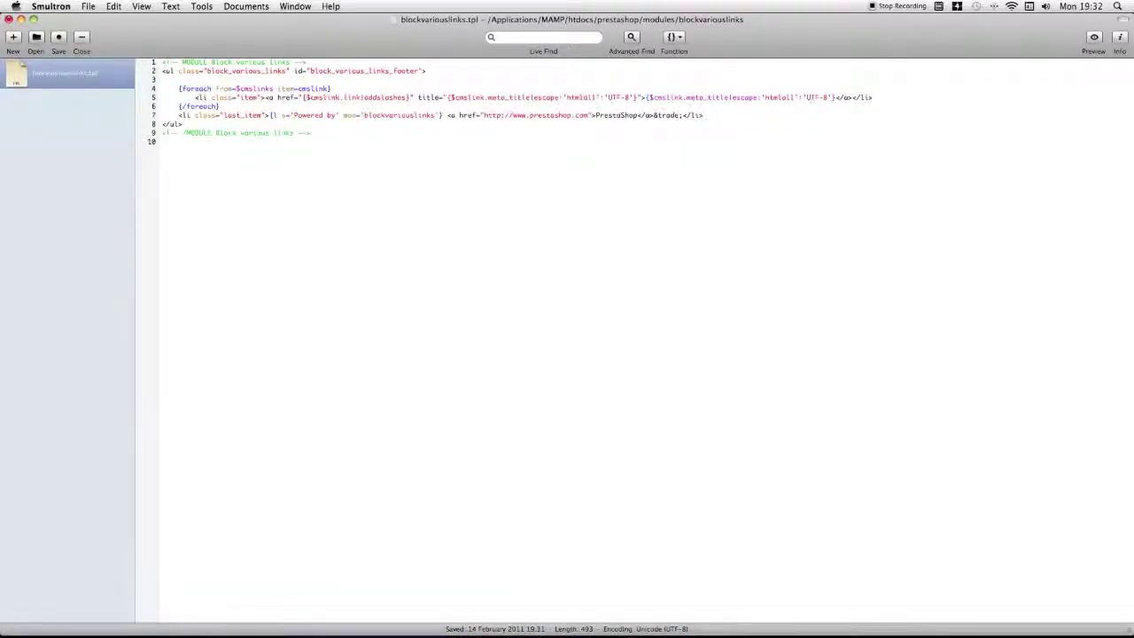
pyautogui.press('super+v')
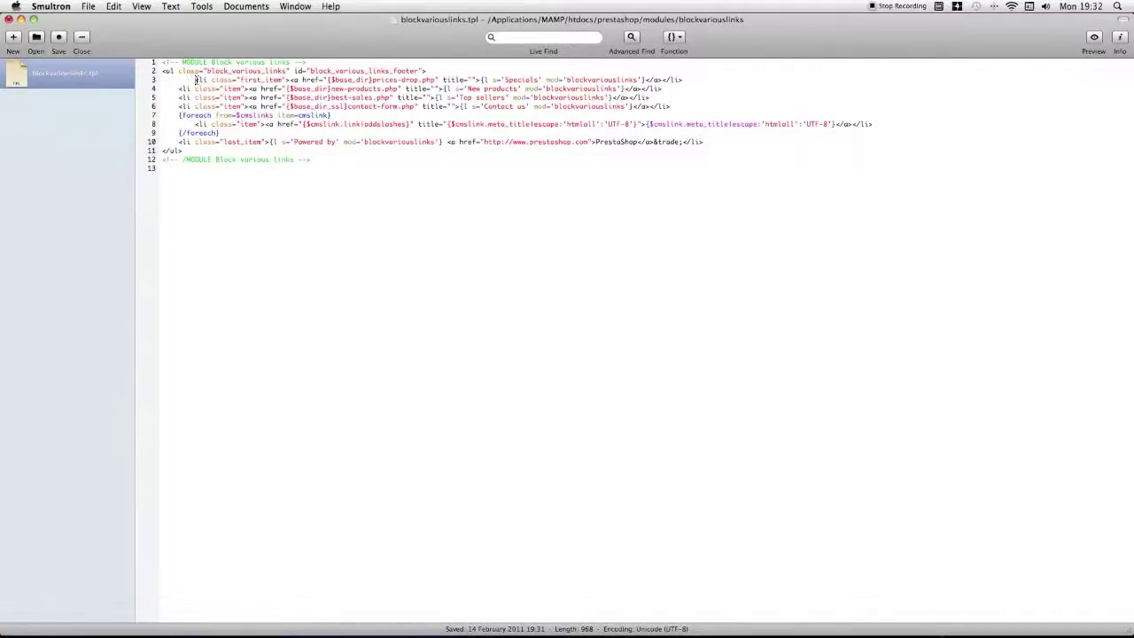
# Remove the extra indentation before the Specials item so it aligns with the other list items, and save the template.
pyautogui.press('Delete')
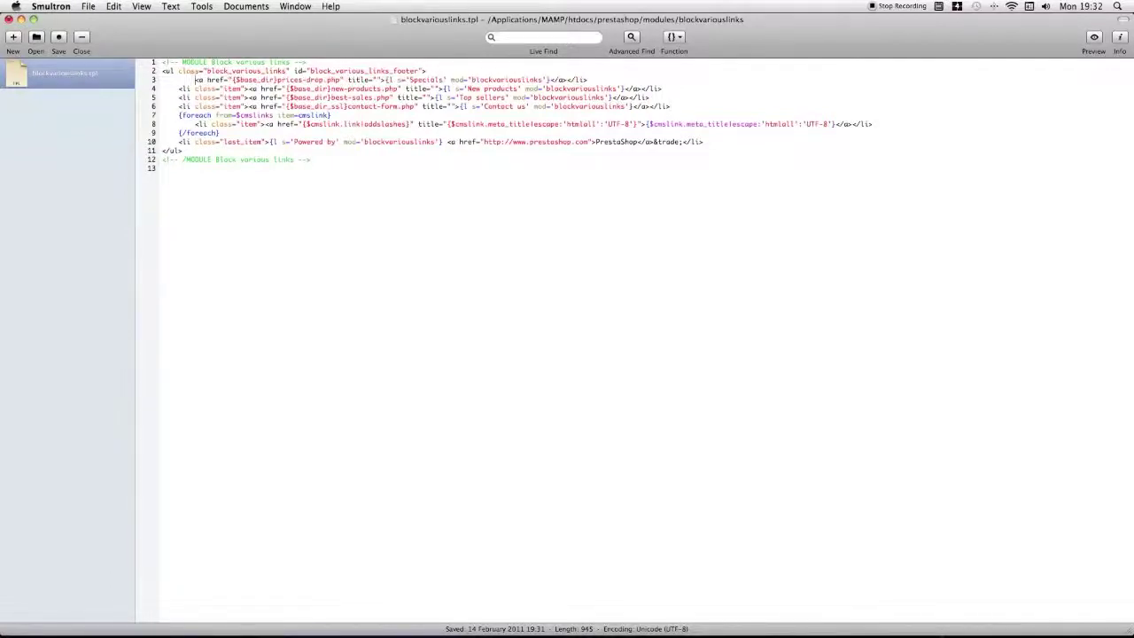
pyautogui.press('super+z')
pyautogui.click(195, 80)
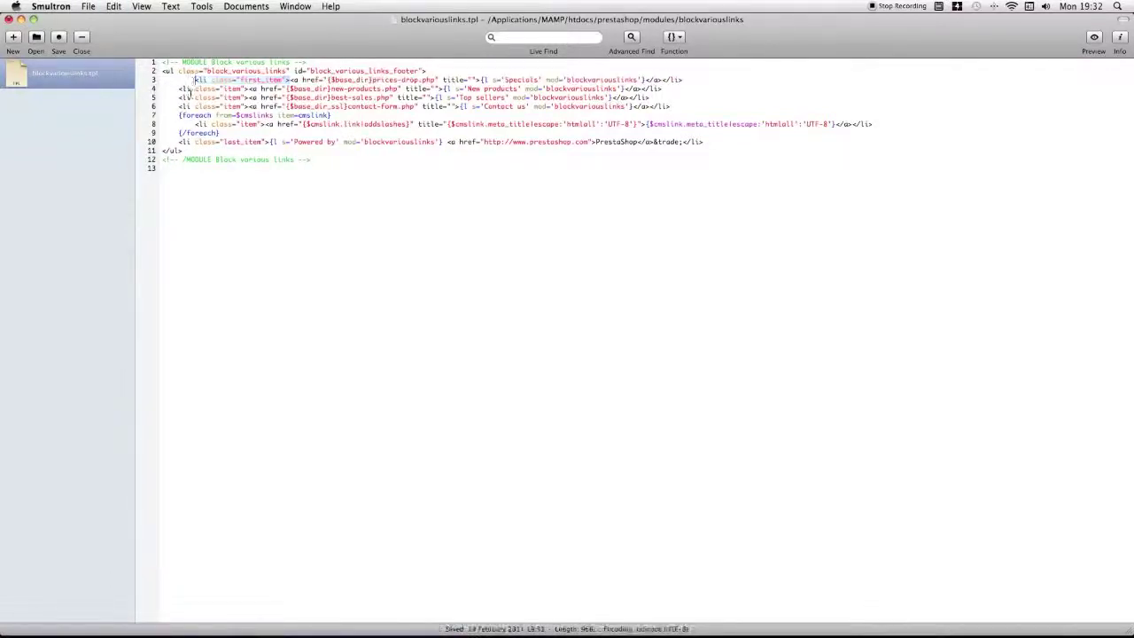
pyautogui.press('BackSpace')
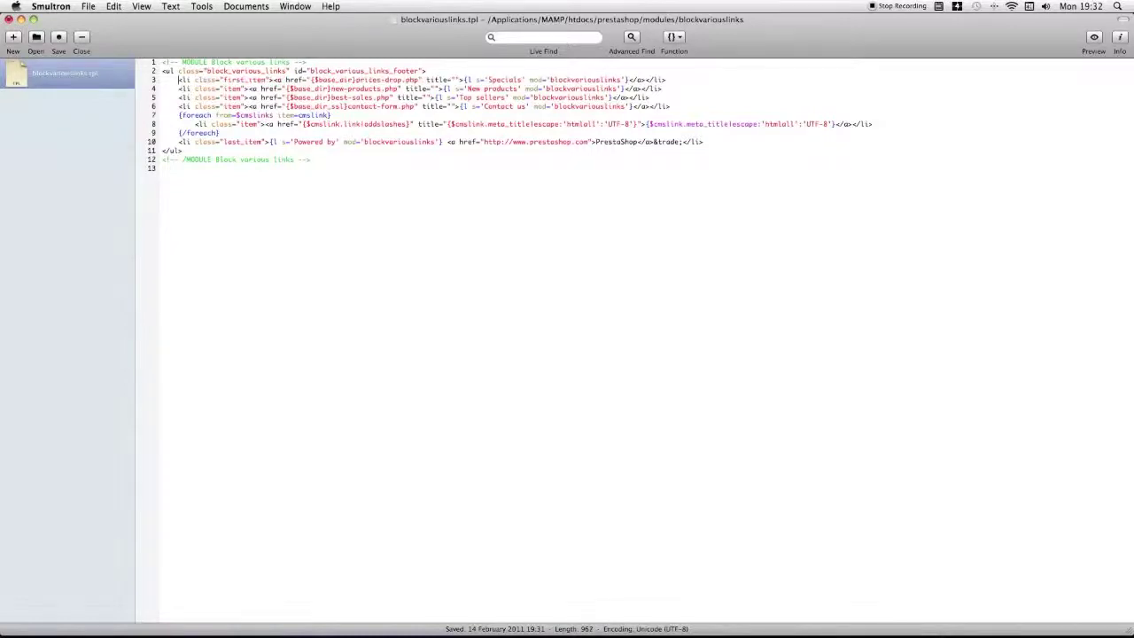
pyautogui.click(58, 36)
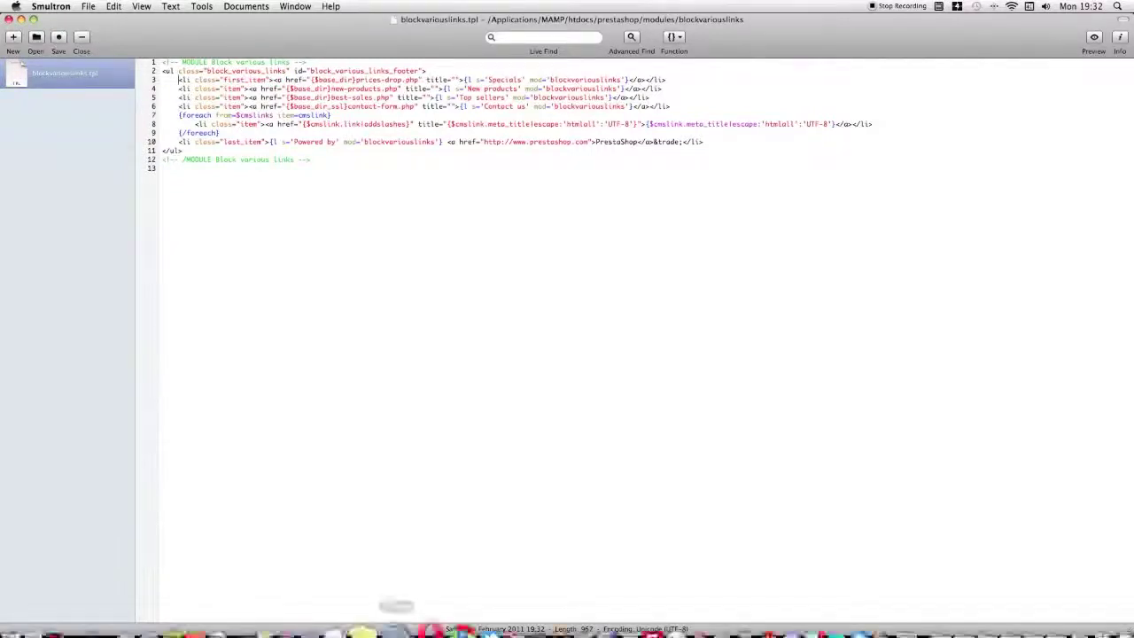
# Switch to Opera, reload the storefront and check its footer for the four restored links.
pyautogui.click(433, 610)
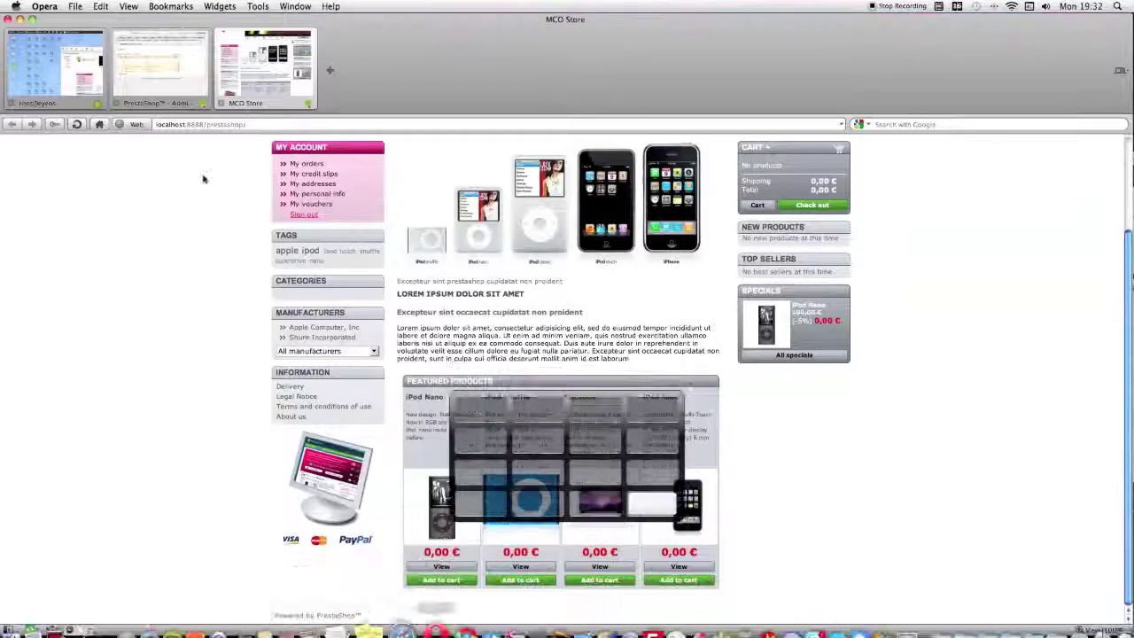
pyautogui.click(76, 124)
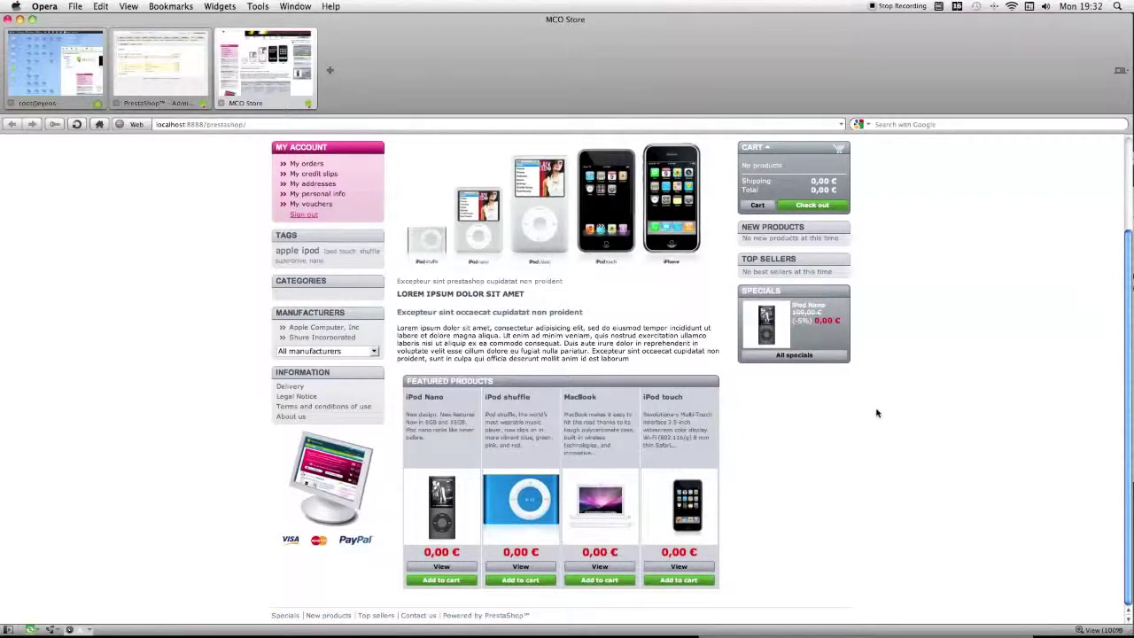
pyautogui.scroll(3, 540, 301)
# Start a new CMS page in the back office and enter the meta title "Link test".
pyautogui.click(196, 78)
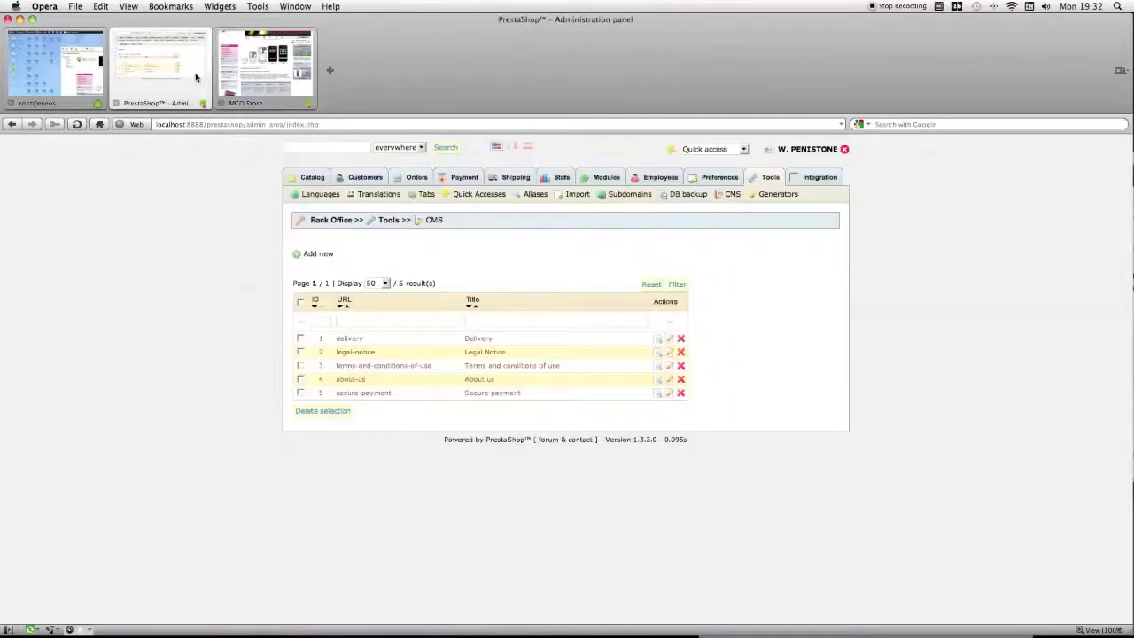
pyautogui.click(322, 259)
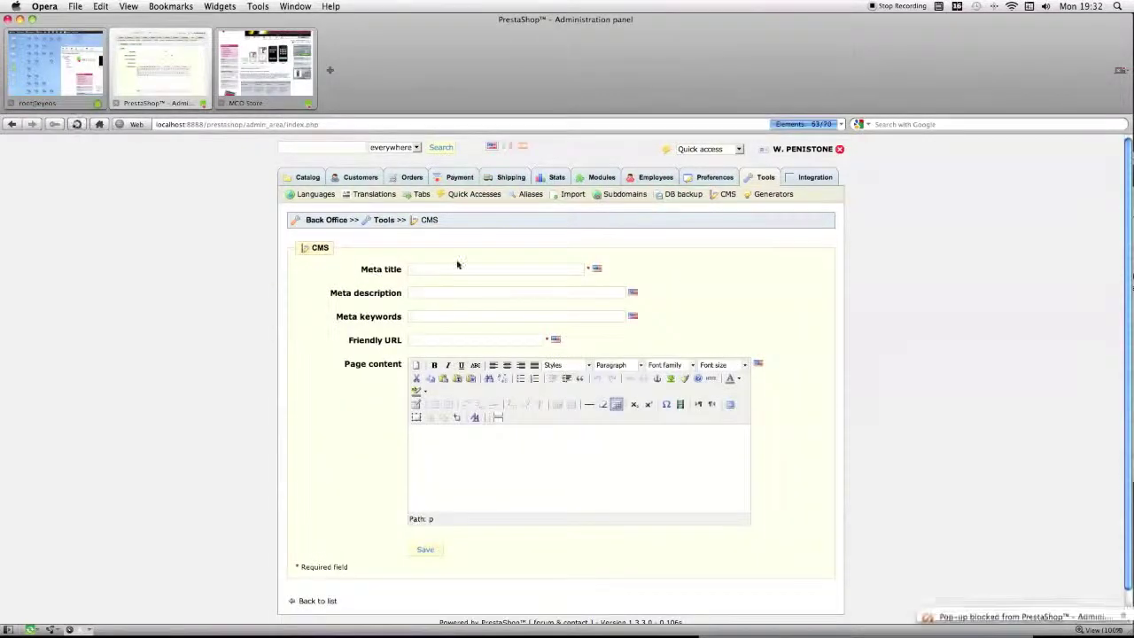
pyautogui.click(451, 268)
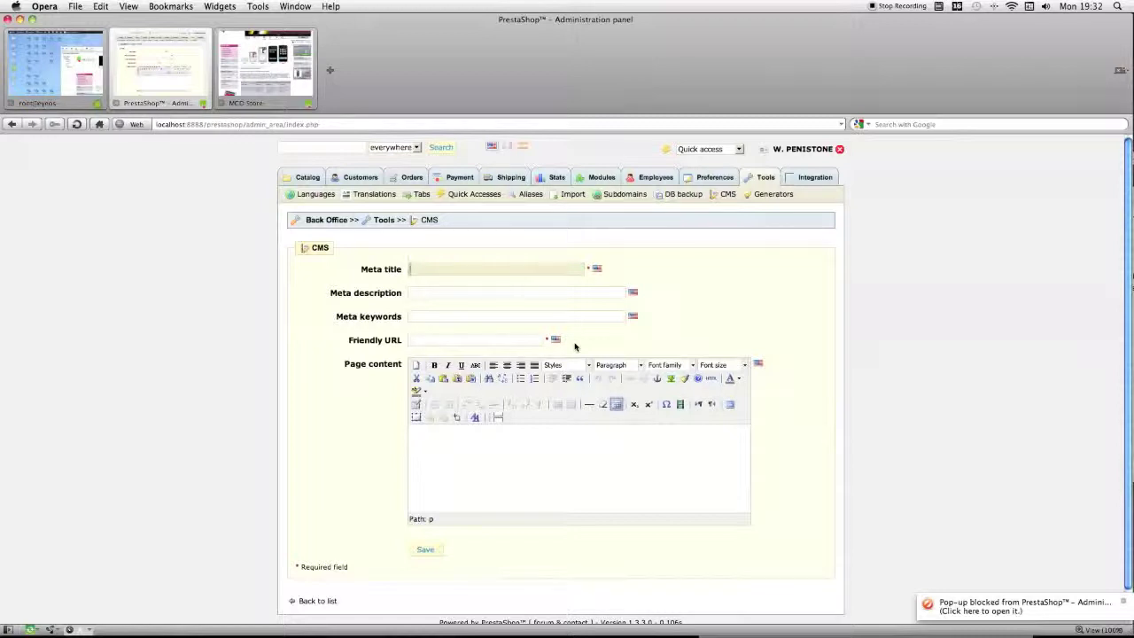
pyautogui.write('Link test')
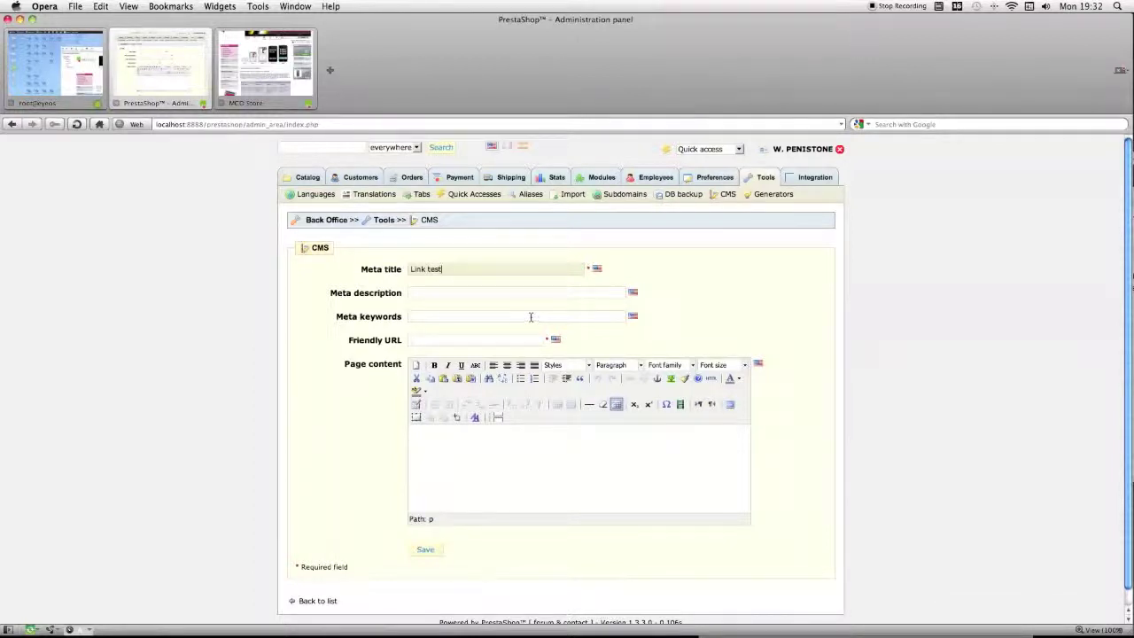
# Set the new CMS page's friendly URL to "link-test" and save the page.
pyautogui.click(505, 340)
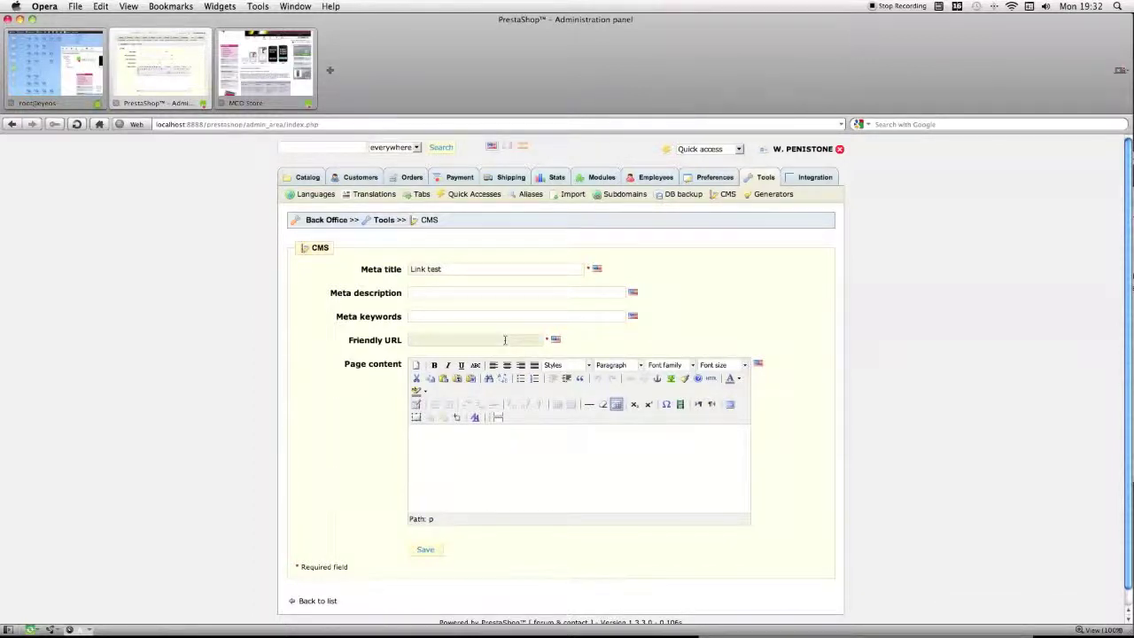
pyautogui.write('link-test')
pyautogui.moveTo(409, 340); pyautogui.dragTo(440, 341)
pyautogui.click(428, 344)
pyautogui.scroll(-1, 471, 296)
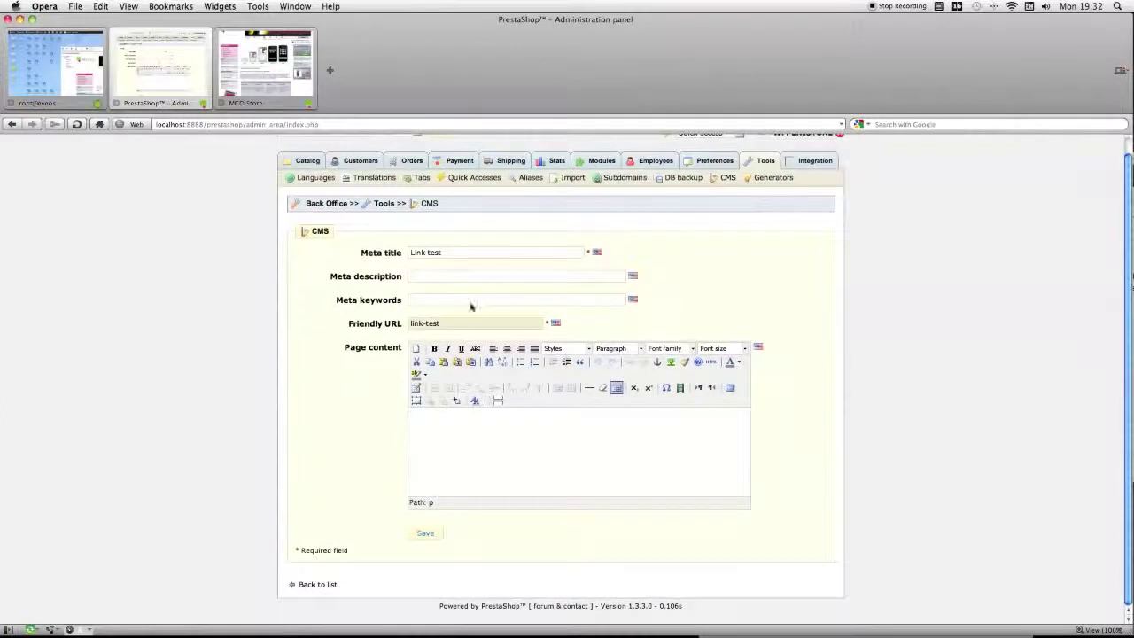
pyautogui.click(429, 533)
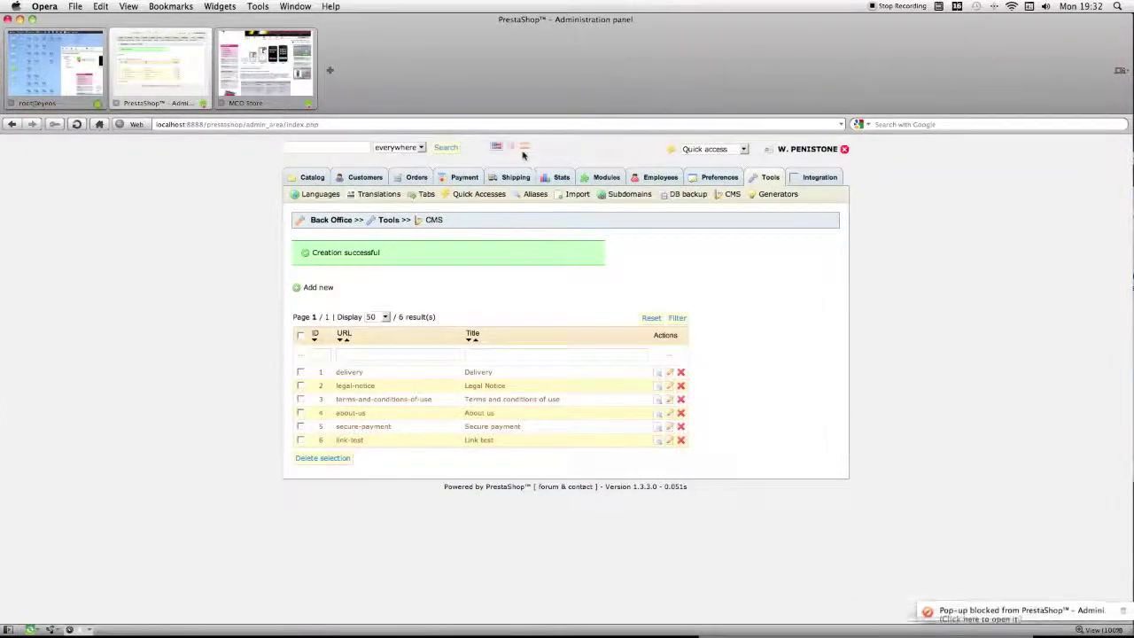
# Configure the Footer links block module to display the Link test page, and apply the update.
pyautogui.click(605, 177)
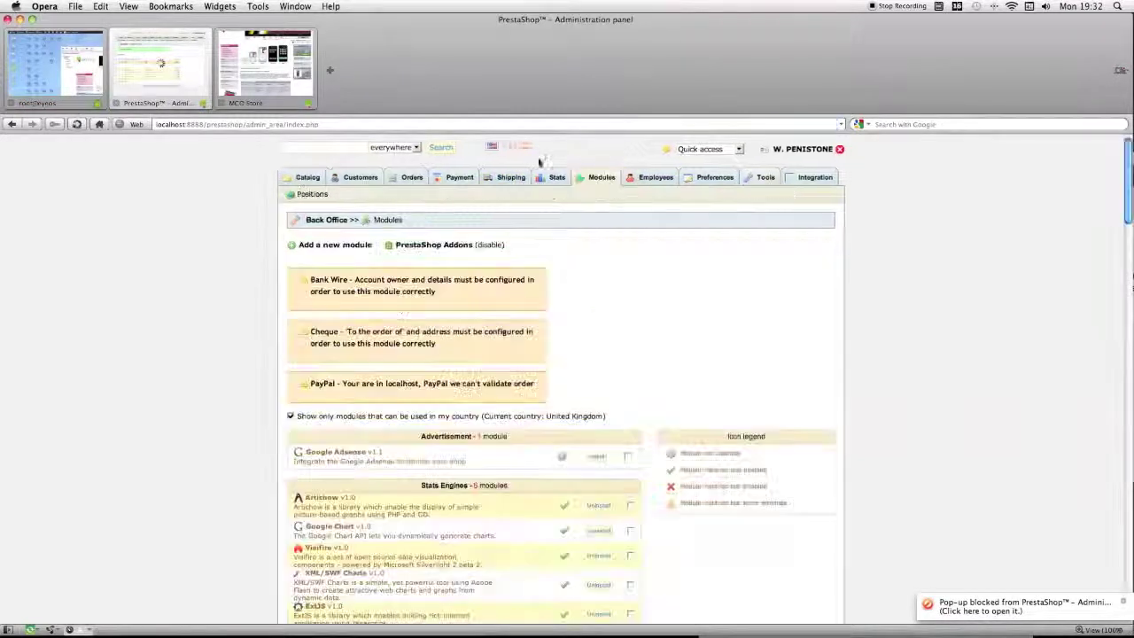
pyautogui.scroll(-5, 434, 452)
pyautogui.scroll(-10, 436, 441)
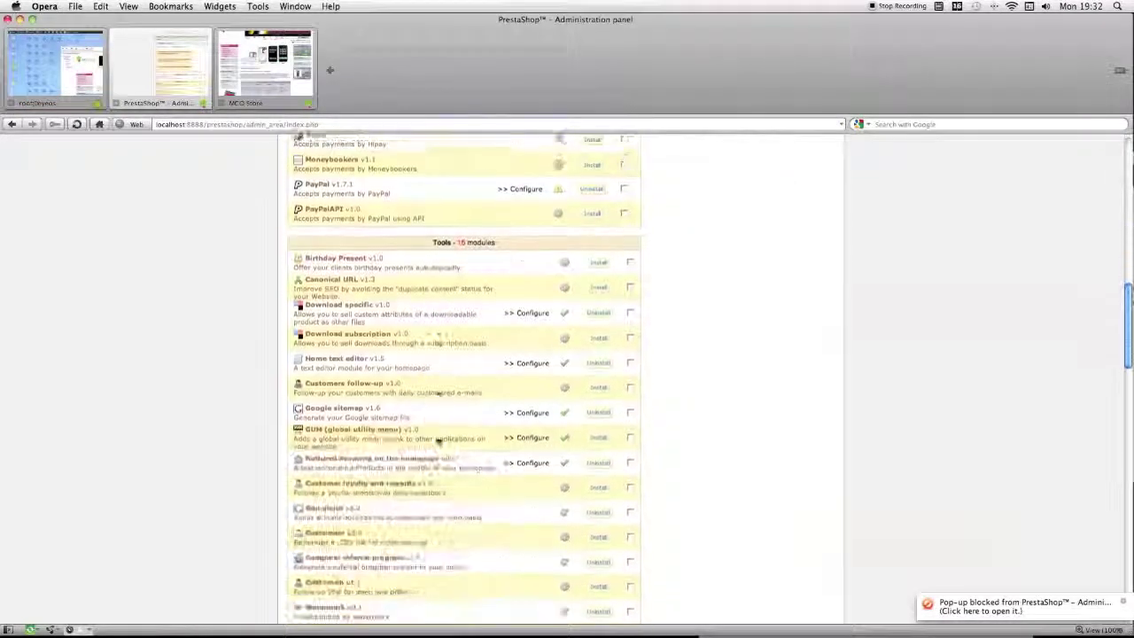
pyautogui.scroll(4, 436, 441)
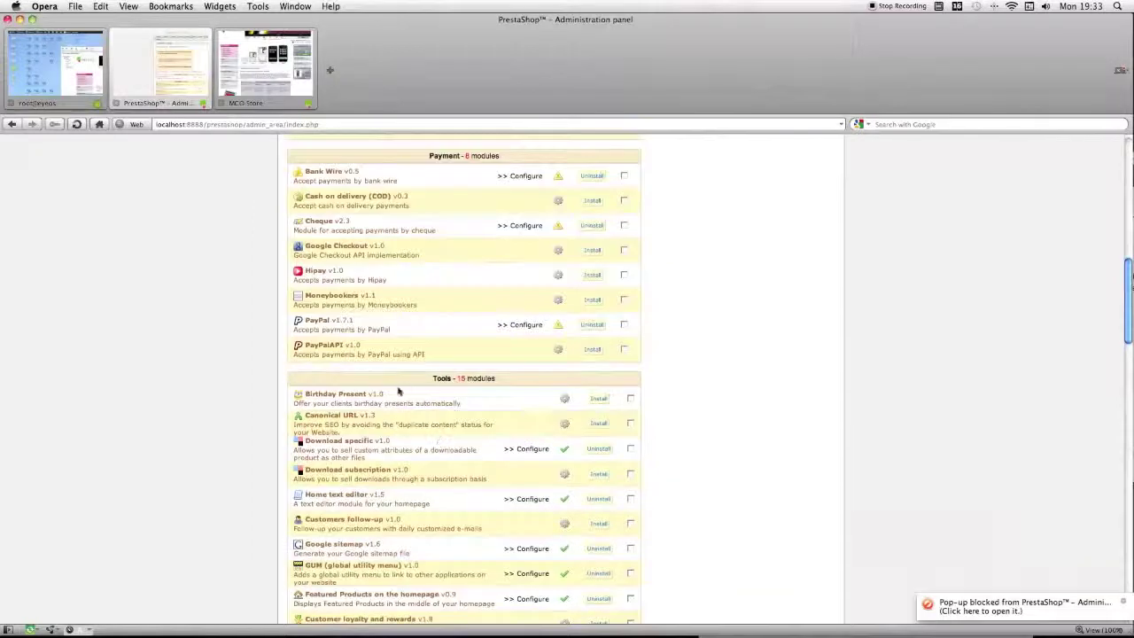
pyautogui.scroll(-5, 439, 408)
pyautogui.scroll(-6, 443, 385)
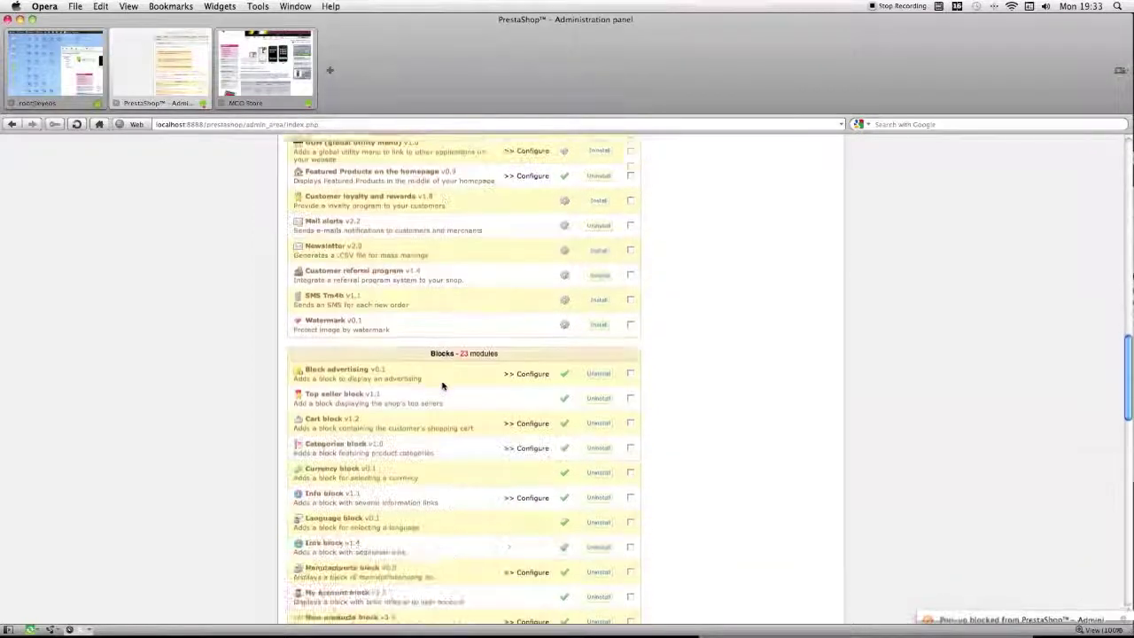
pyautogui.scroll(-10, 475, 314)
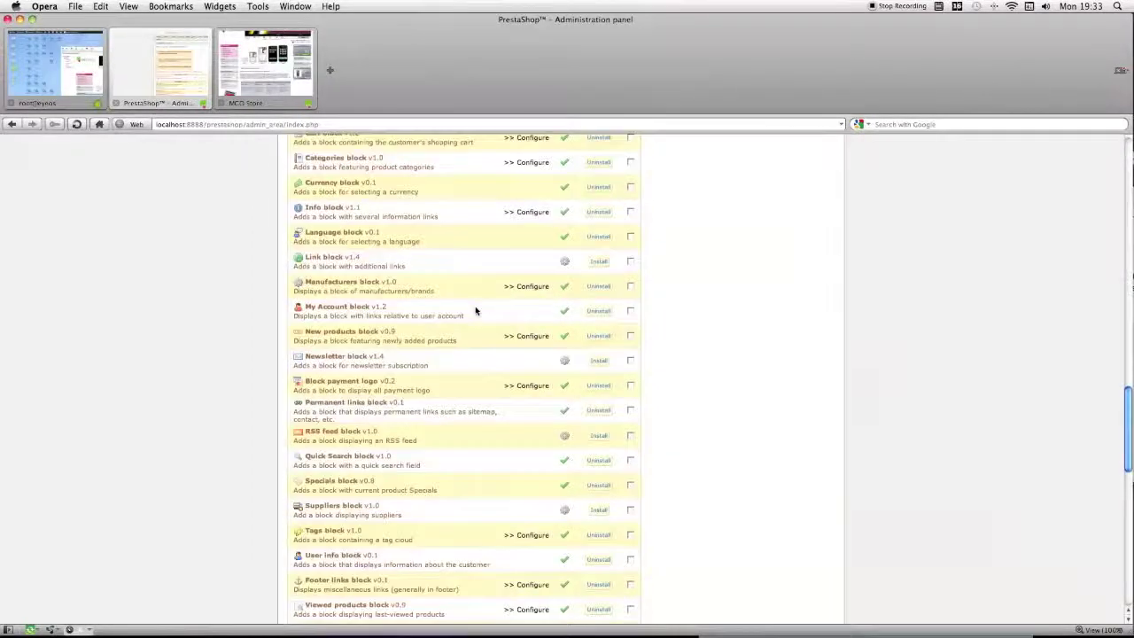
pyautogui.click(519, 372)
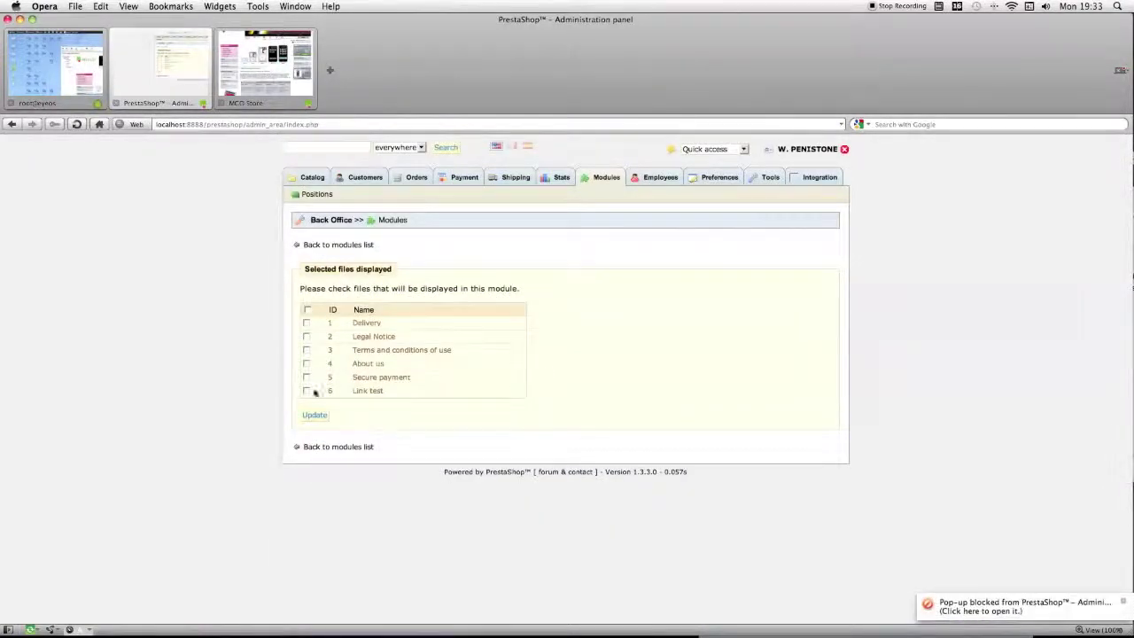
pyautogui.click(306, 391)
pyautogui.click(314, 416)
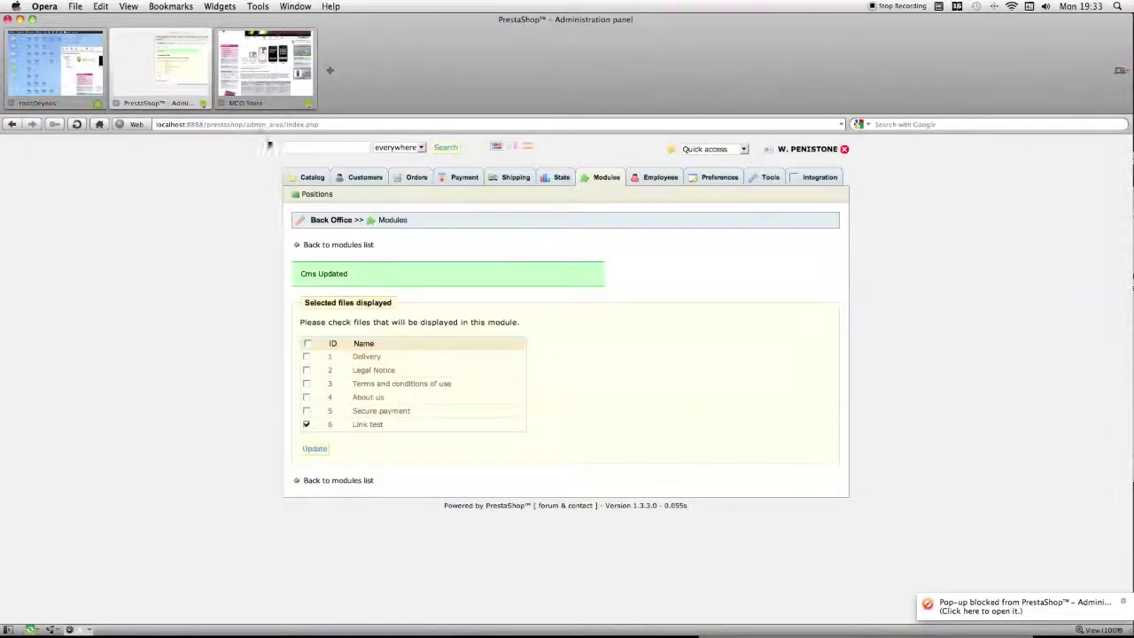
# Return to the storefront, reload it and check the footer for the Link test link.
pyautogui.click(266, 88)
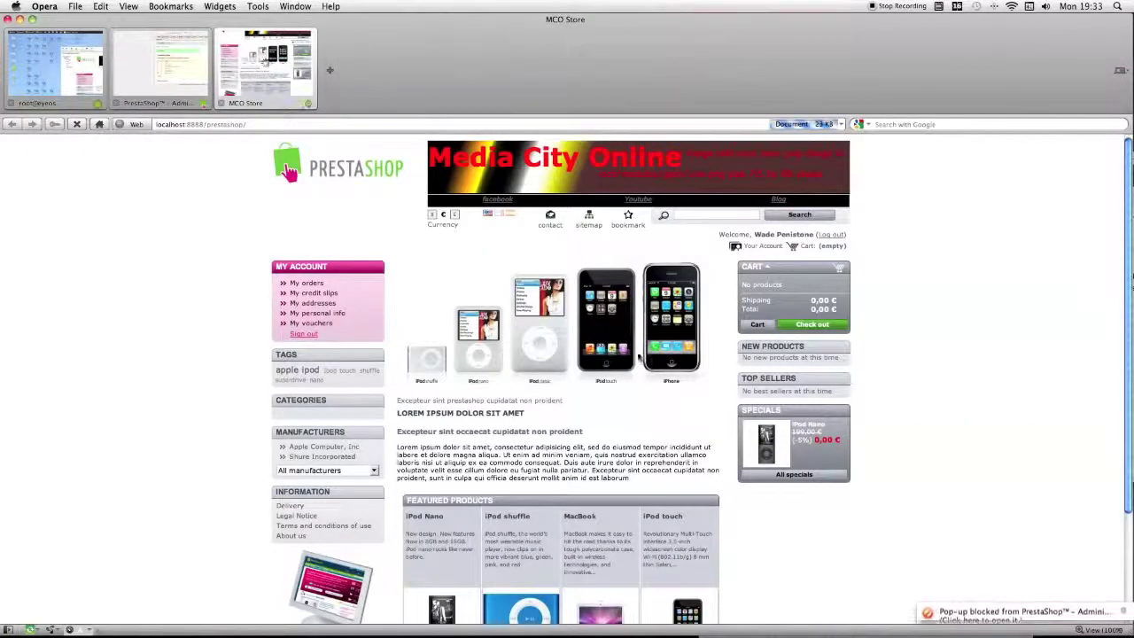
pyautogui.scroll(-2, 640, 357)
pyautogui.scroll(-1, 640, 358)
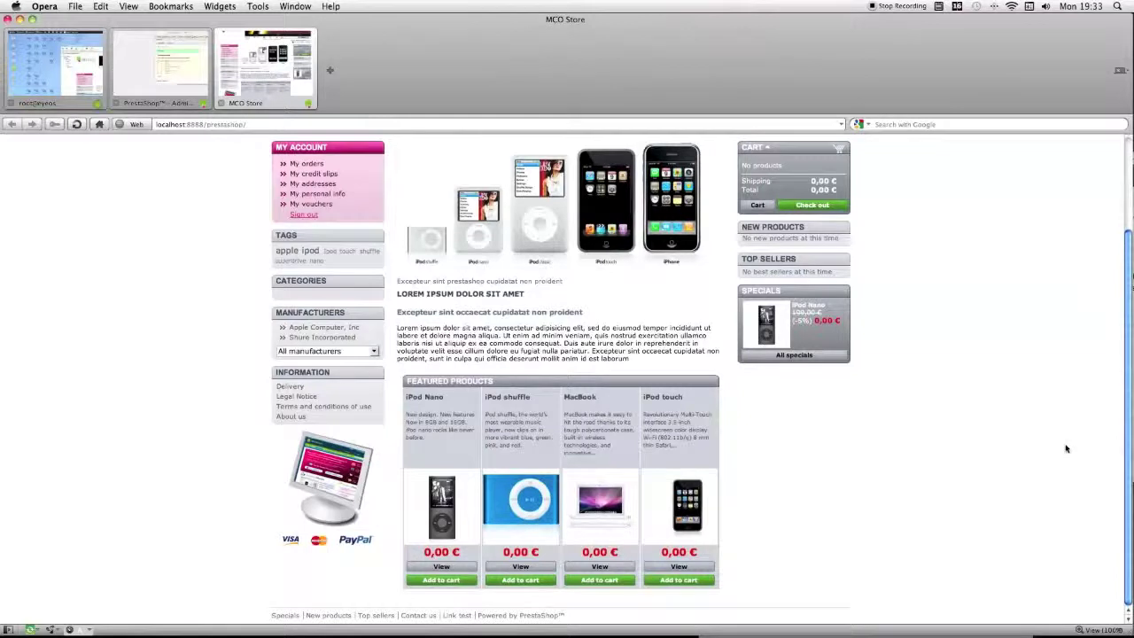
pyautogui.scroll(3, 416, 266)
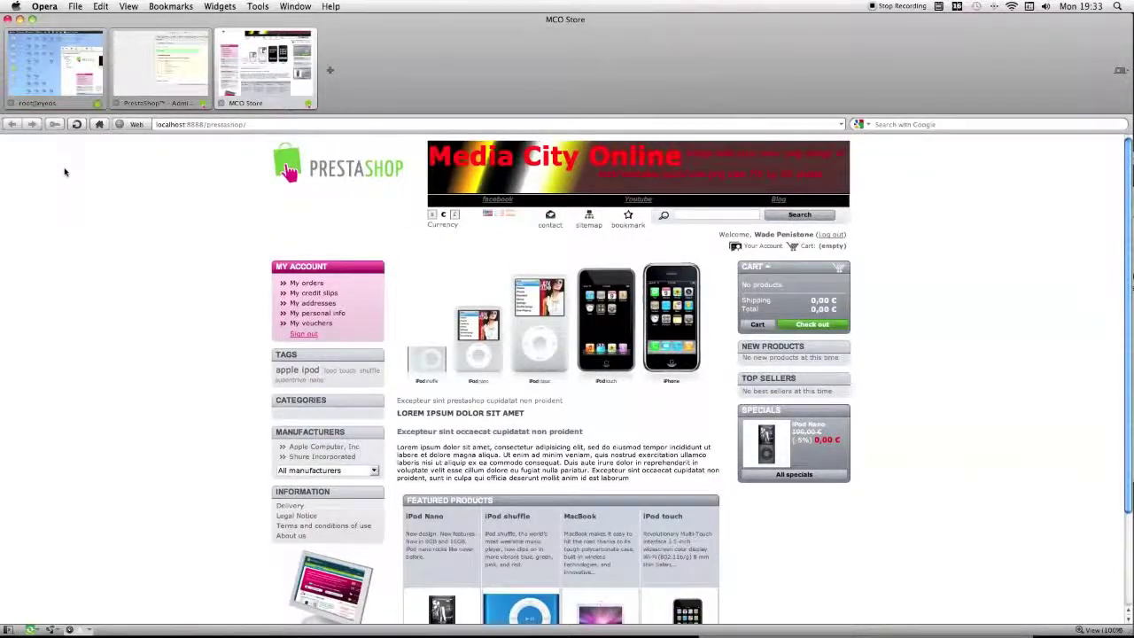